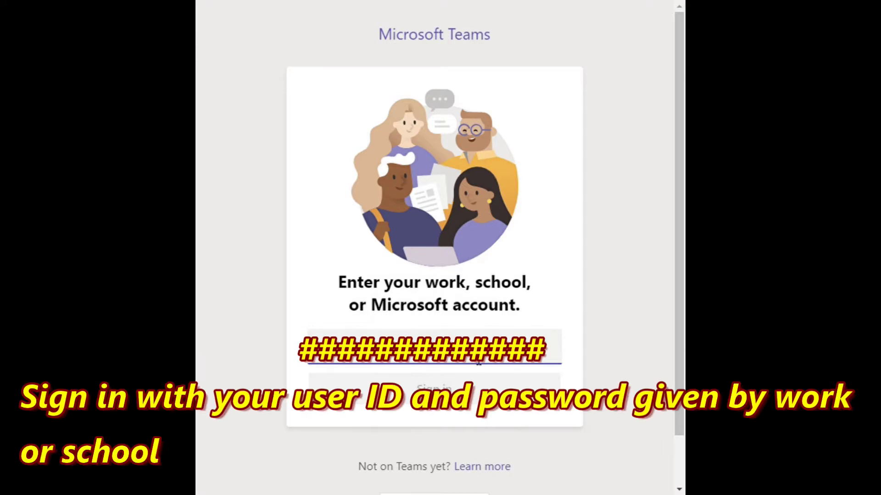
Enter the work or school account's user ID to sign in to Microsoft Teams
{"action": "type", "text": "#"}
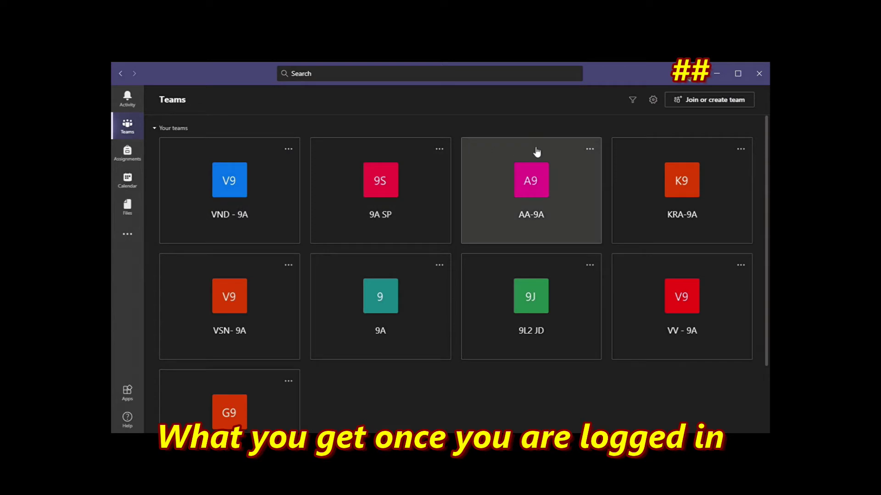
Open the canceled 9L2 meeting on Friday, July 17 in the calendar and bring up its join screen
{"action": "left_click", "coordinate": [128, 180]}
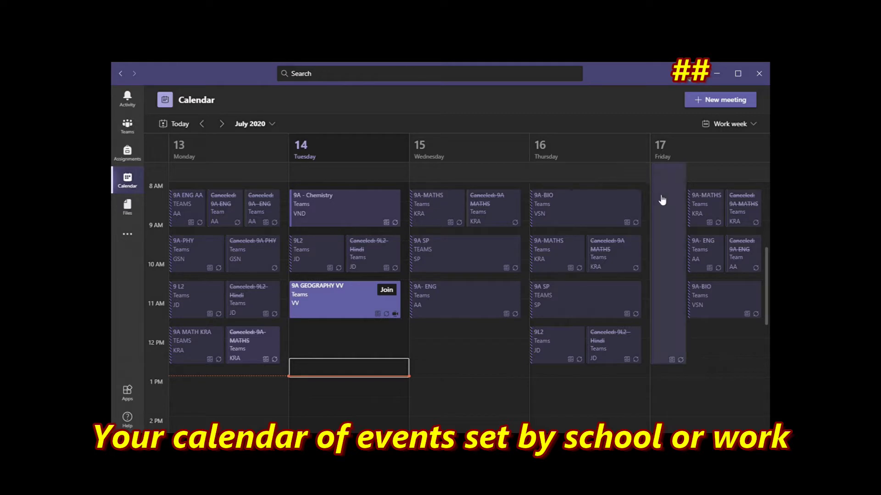
{"action": "left_click", "coordinate": [672, 233]}
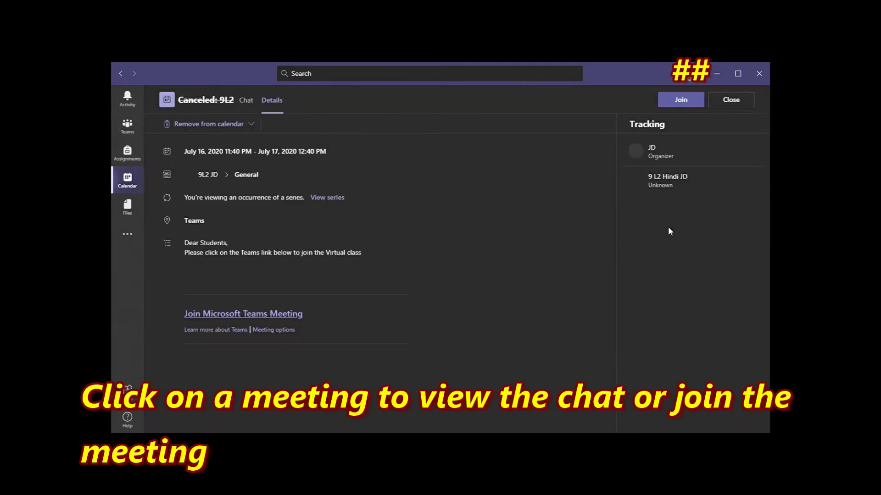
{"action": "left_click", "coordinate": [681, 101]}
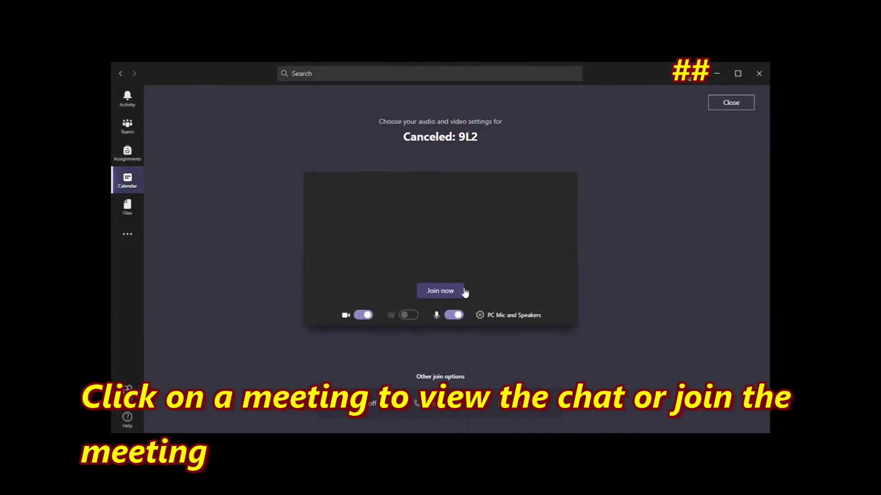
Turn off the microphone and the camera, and join the meeting
{"action": "left_click", "coordinate": [454, 315]}
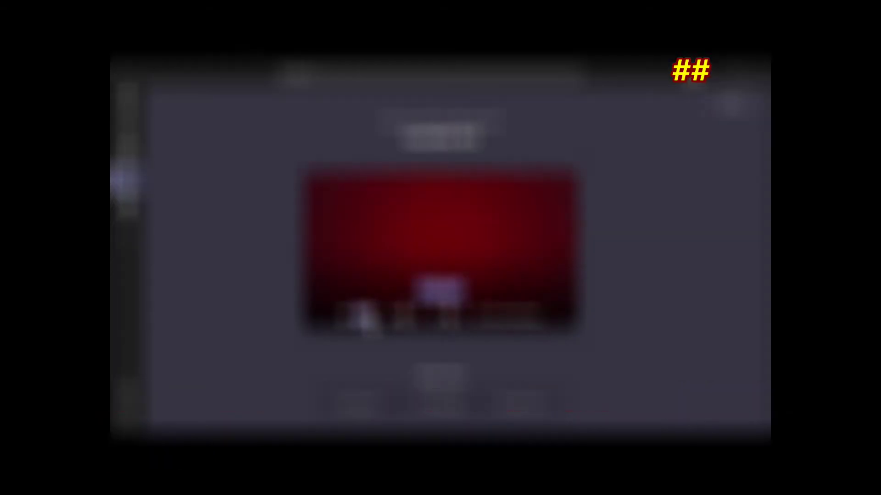
{"action": "left_click", "coordinate": [367, 317]}
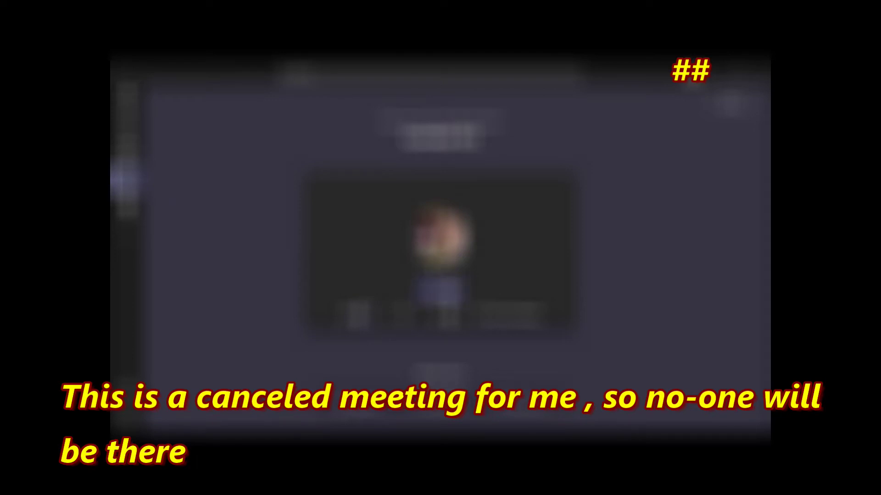
{"action": "left_click", "coordinate": [446, 291]}
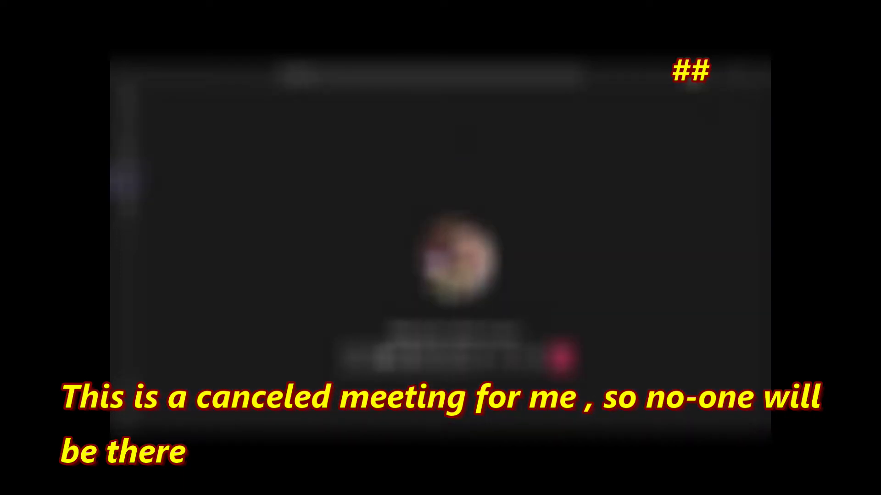
In the call's device settings, try both speaker options and leave the speaker set to HCM710LSA (Intel(R) Display Audio)
{"action": "left_click", "coordinate": [461, 358]}
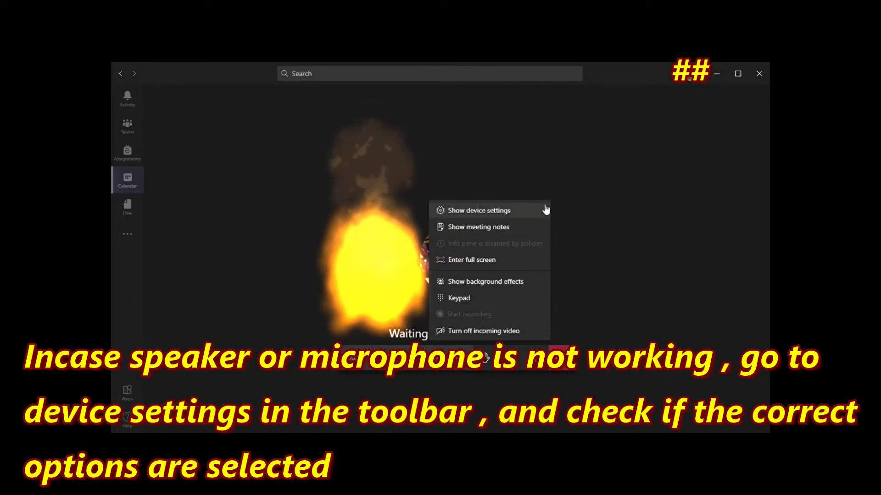
{"action": "left_click", "coordinate": [544, 210]}
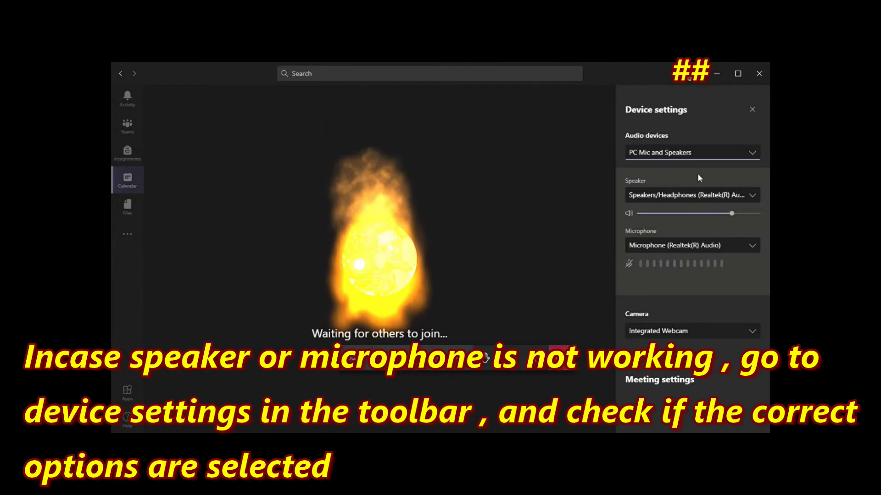
{"action": "left_click", "coordinate": [740, 202]}
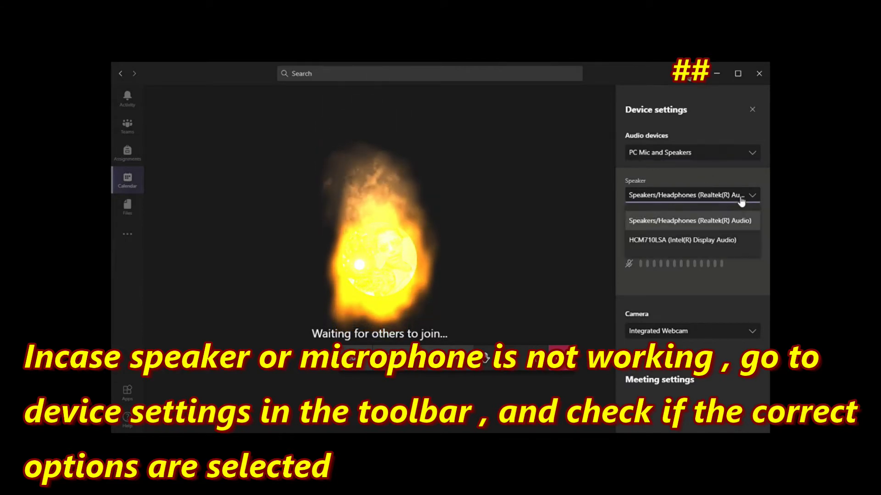
{"action": "left_click", "coordinate": [726, 240]}
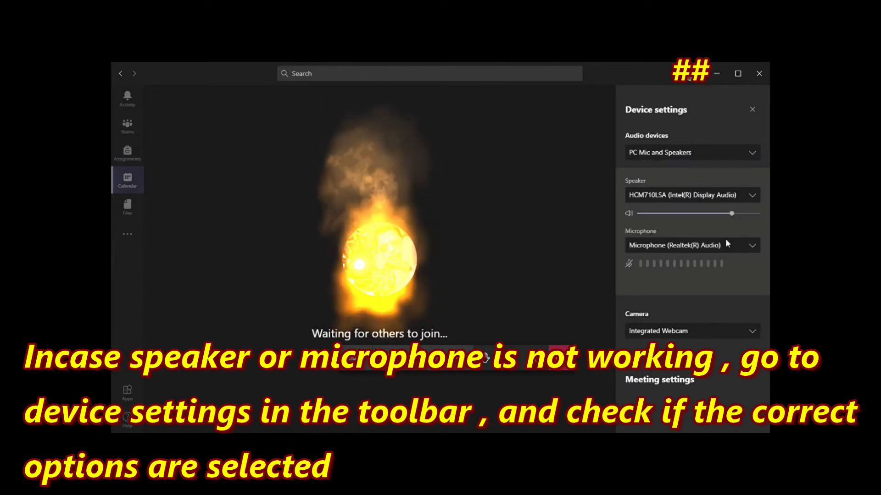
{"action": "left_click", "coordinate": [723, 197]}
{"action": "left_click", "coordinate": [715, 216]}
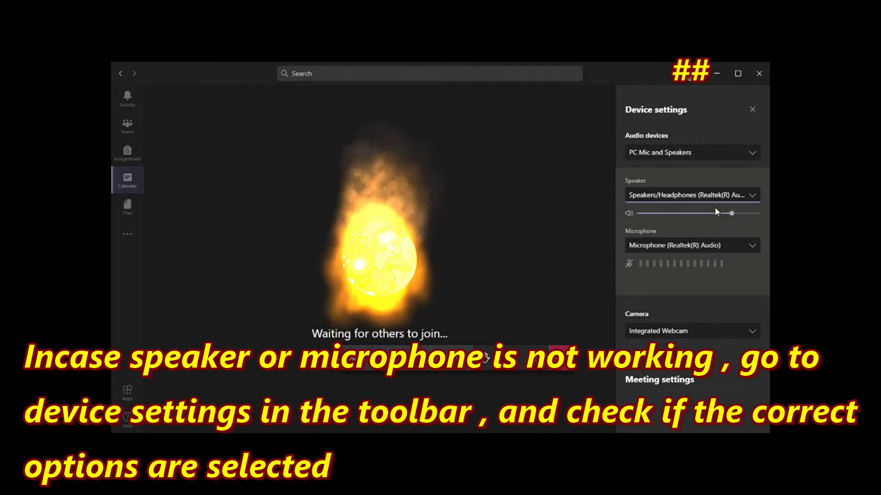
{"action": "left_click", "coordinate": [716, 198]}
{"action": "left_click", "coordinate": [706, 235]}
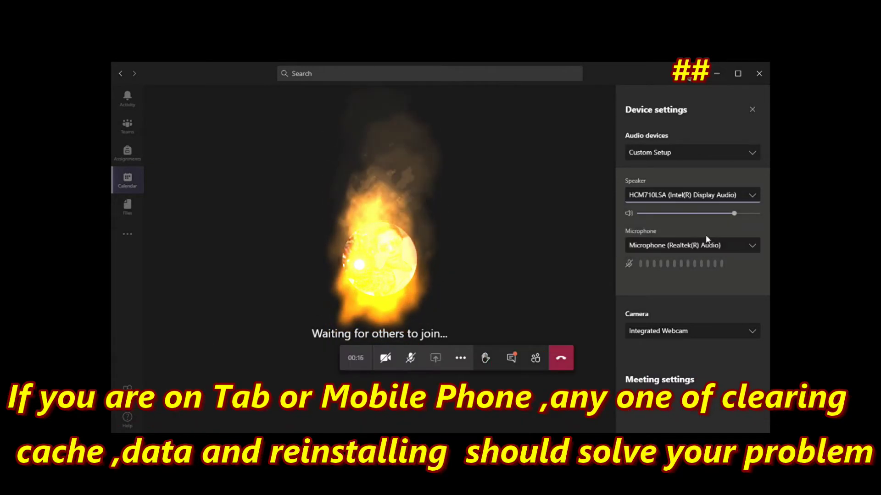
Switch the camera to CyberLink YouCam 9 and back to Integrated Webcam, closing the device settings
{"action": "left_click", "coordinate": [716, 339]}
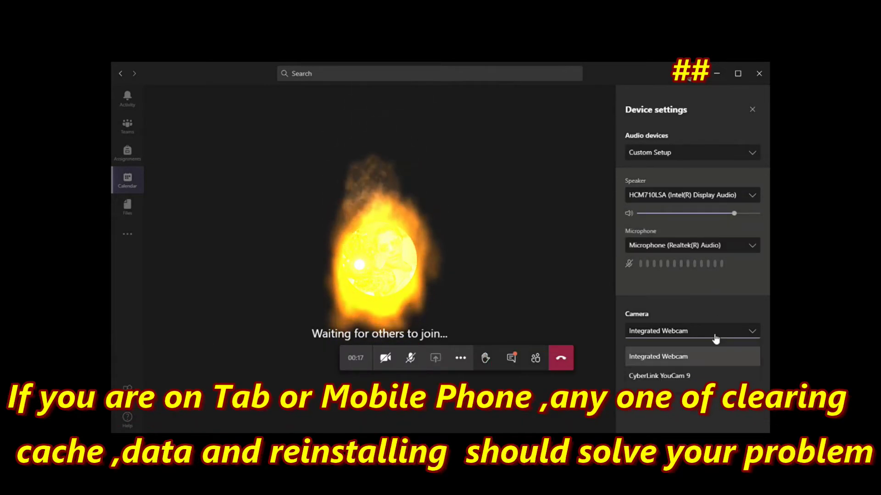
{"action": "left_click", "coordinate": [709, 376]}
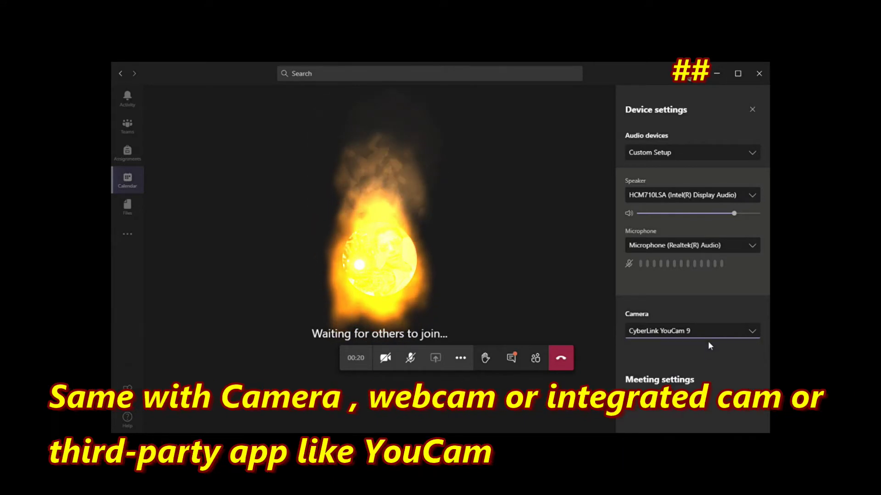
{"action": "left_click", "coordinate": [714, 338]}
{"action": "left_click", "coordinate": [702, 359]}
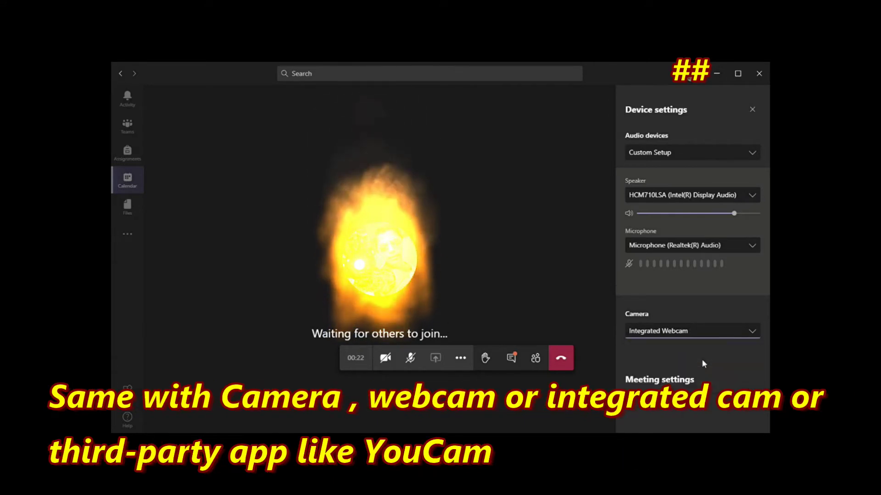
{"action": "left_click", "coordinate": [752, 110]}
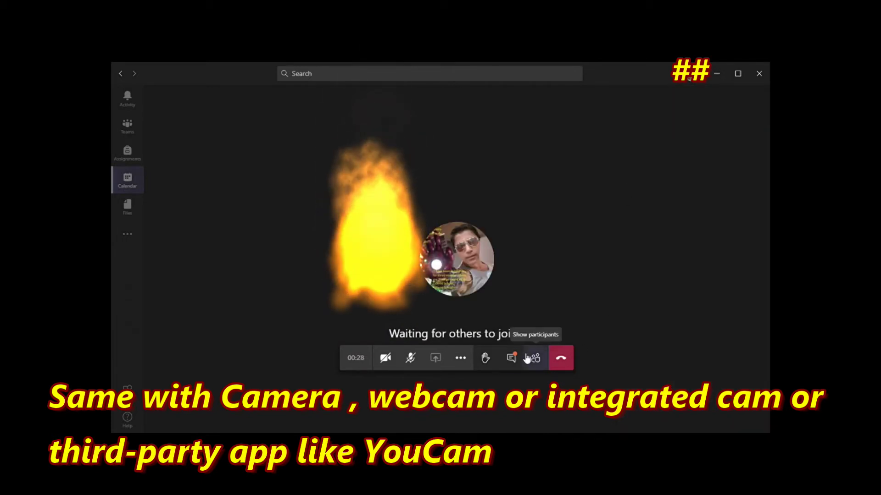
Open the meeting chat and send the message "Hi"
{"action": "left_click", "coordinate": [511, 359]}
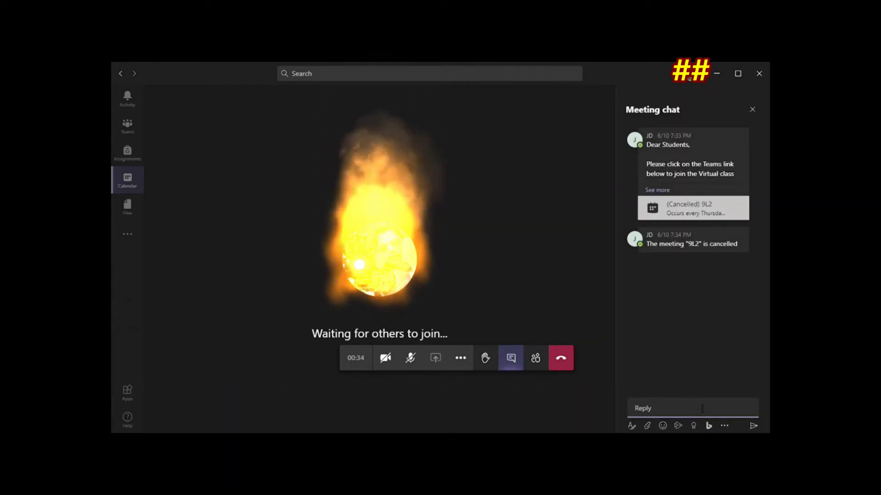
{"action": "type", "text": "Hi"}
{"action": "key", "text": "Return"}
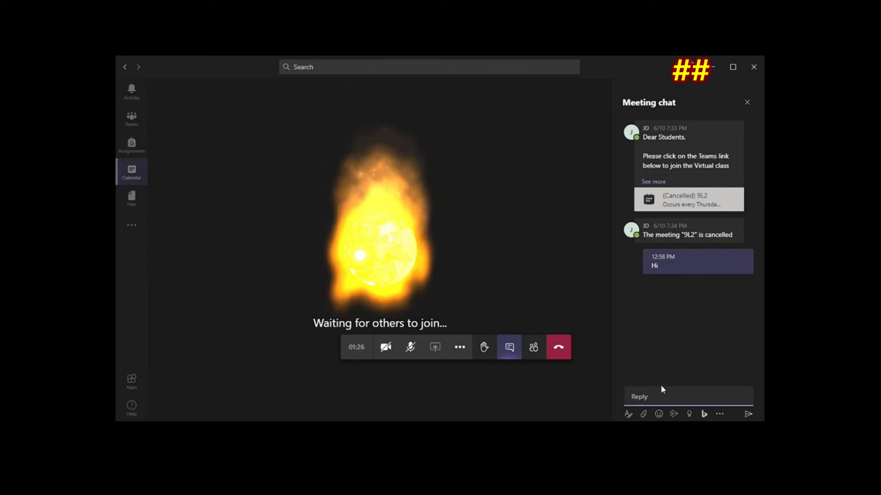
Draft a chat reply that mentions the meeting organizer and reads "this way you can mention anyone :)"
{"action": "left_click", "coordinate": [661, 387]}
{"action": "type", "text": "@jd"}
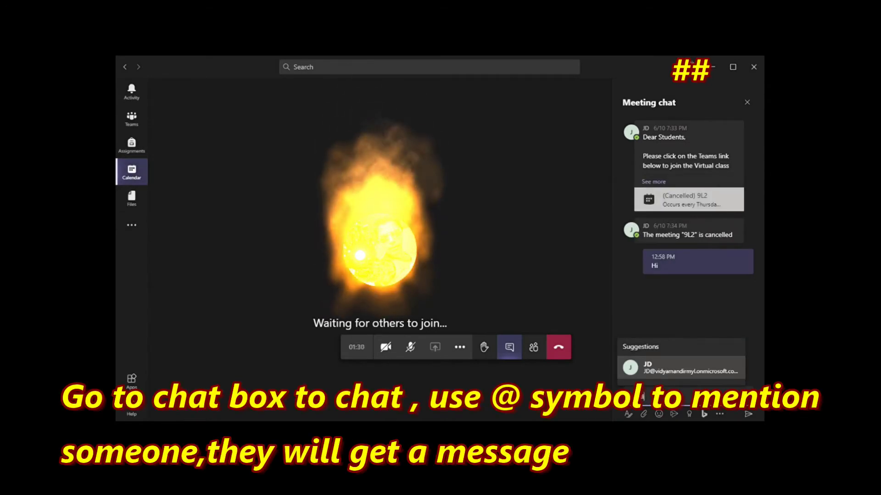
{"action": "key", "text": "Return"}
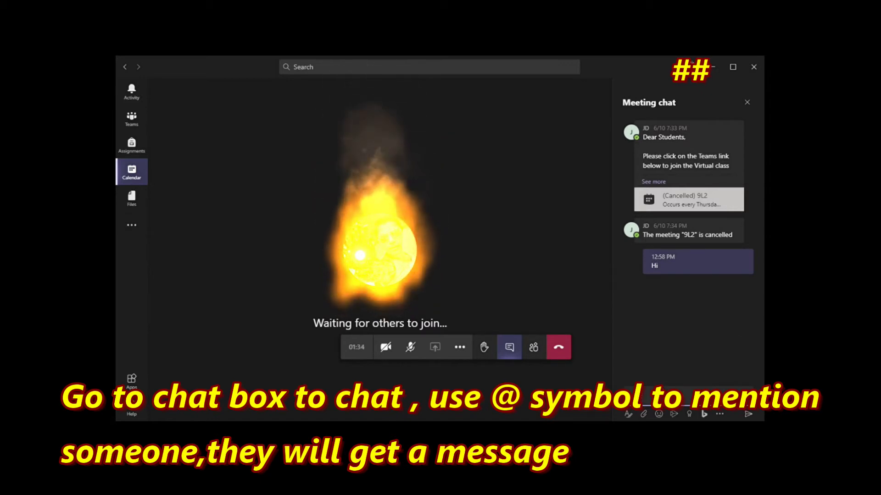
{"action": "type", "text": "this"}
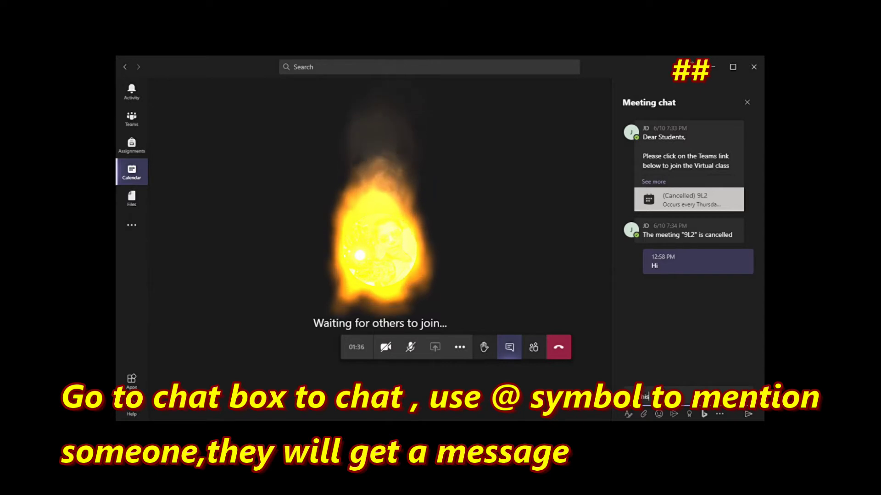
{"action": "type", "text": " way yo"}
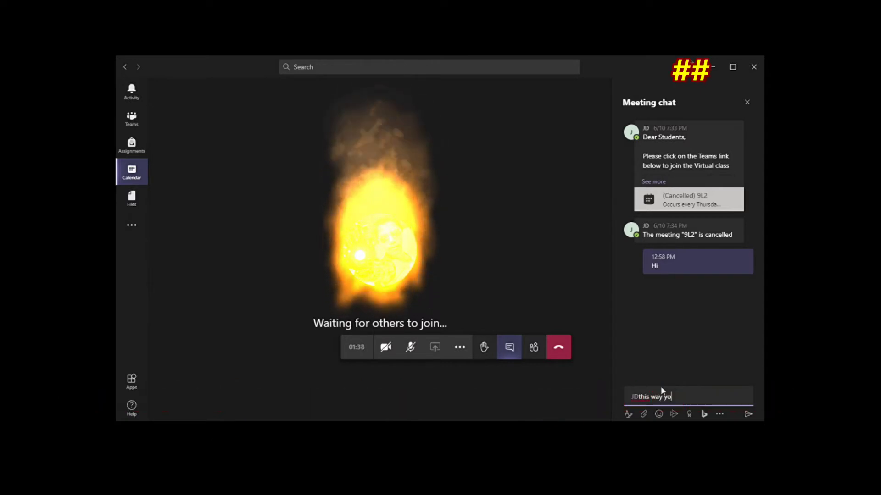
{"action": "type", "text": "u can"}
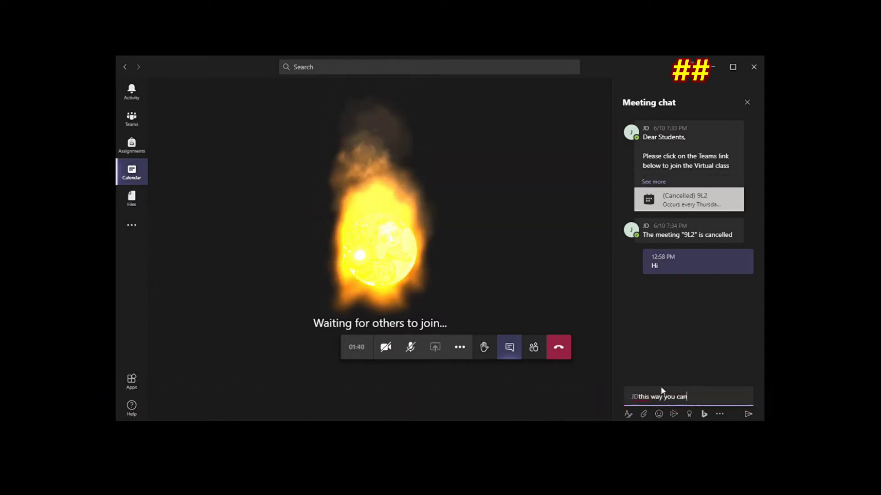
{"action": "type", "text": " mention anyone"}
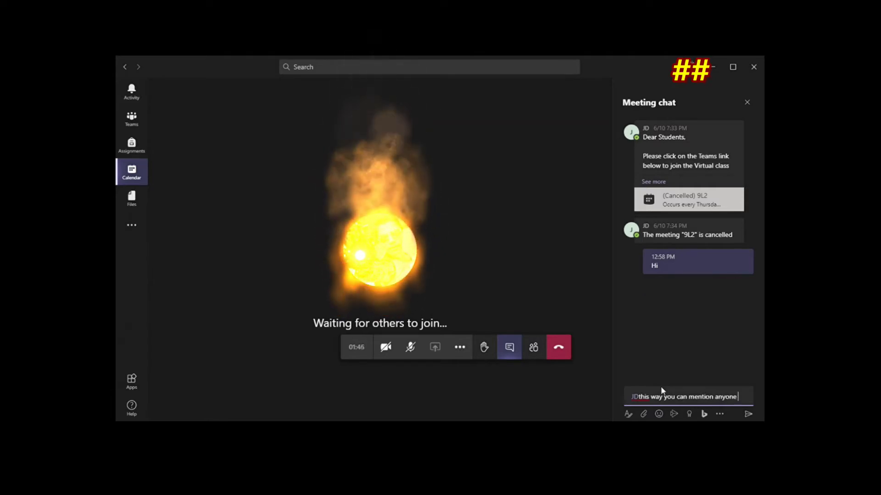
{"action": "type", "text": " :)"}
Delete the entire unsent draft, including the mention, from the meeting chat's reply field
{"action": "key", "text": "BackSpace"}
{"action": "key", "text": "BackSpace"}
{"action": "key", "text": "BackSpace"}
{"action": "key", "text": "BackSpace"}
{"action": "key", "text": "BackSpace"}
{"action": "key", "text": "BackSpace"}
{"action": "key", "text": "BackSpace"}
{"action": "key", "text": "BackSpace"}
{"action": "key", "text": "BackSpace"}
{"action": "key", "text": "BackSpace"}
{"action": "key", "text": "BackSpace"}
{"action": "key", "text": "BackSpace"}
{"action": "key", "text": "BackSpace"}
{"action": "key", "text": "BackSpace"}
{"action": "key", "text": "BackSpace"}
{"action": "key", "text": "BackSpace"}
{"action": "key", "text": "BackSpace"}
{"action": "key", "text": "BackSpace"}
{"action": "key", "text": "BackSpace"}
{"action": "key", "text": "BackSpace"}
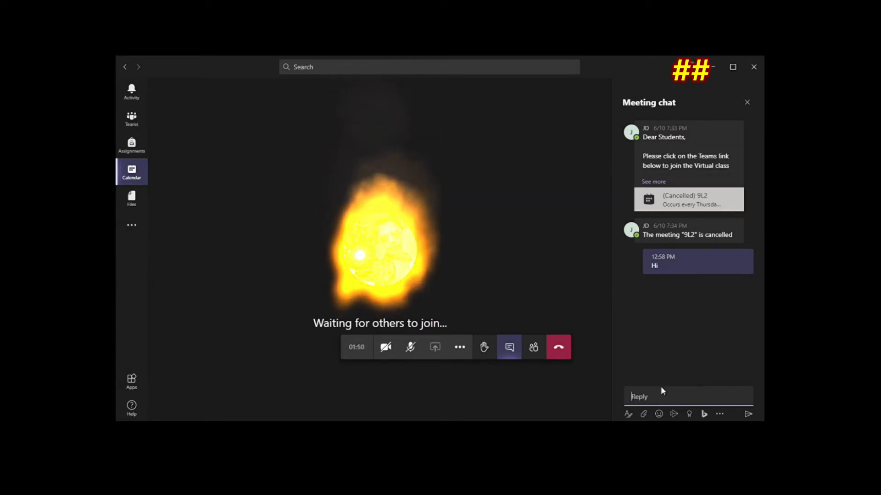
Look at the emoji picker in the meeting chat, close it, and leave the meeting
{"action": "left_click", "coordinate": [659, 414]}
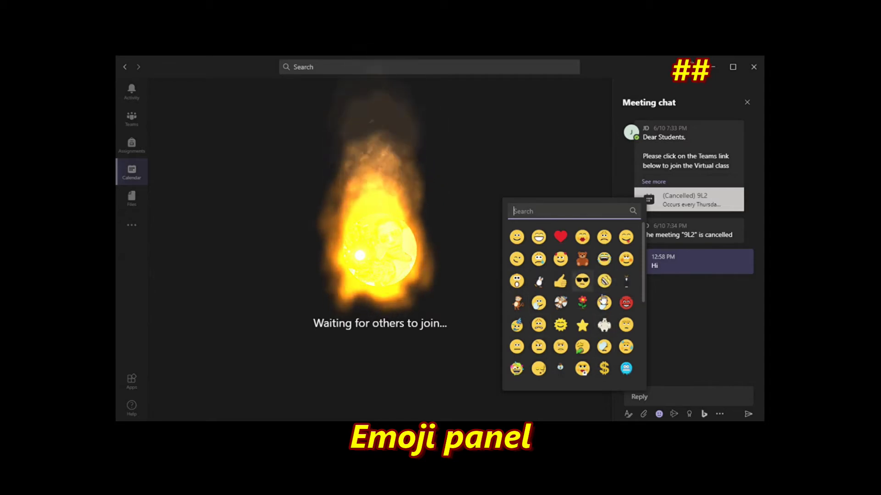
{"action": "left_click", "coordinate": [670, 381]}
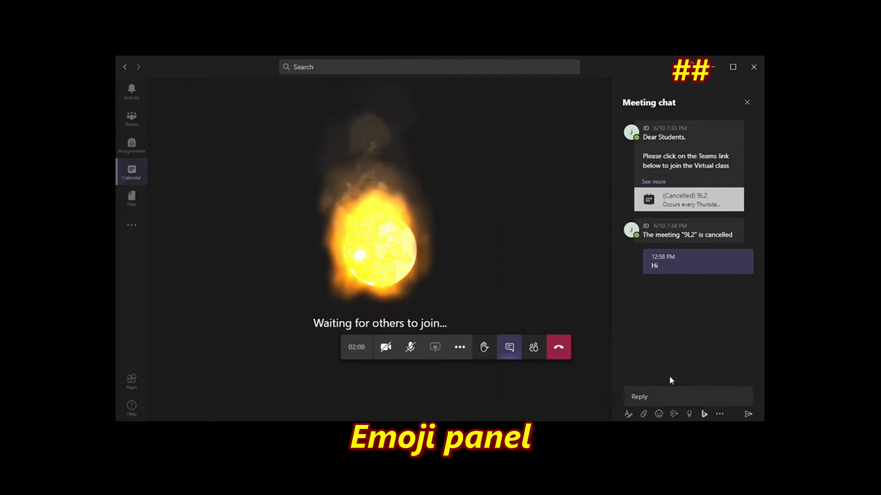
{"action": "left_click", "coordinate": [560, 348]}
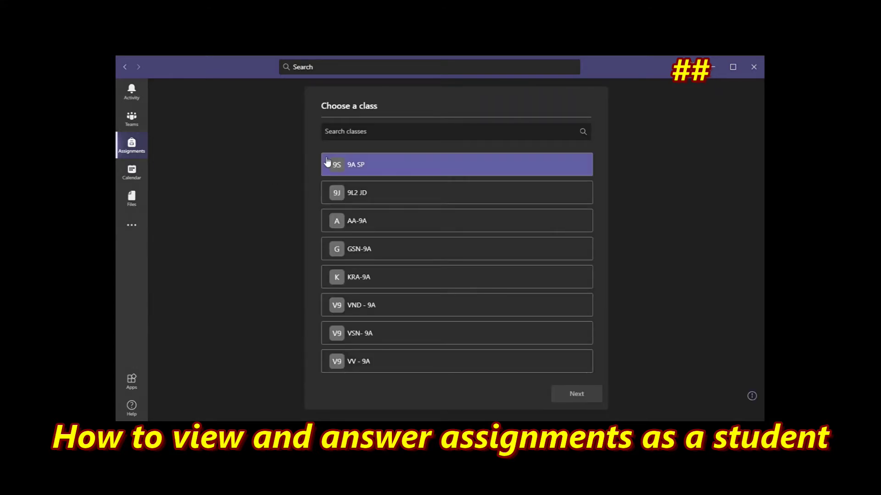
Choose the class AA-9A in Assignments and open the completed assignment Questions on 'The Fun They Had'
{"action": "left_click", "coordinate": [560, 228]}
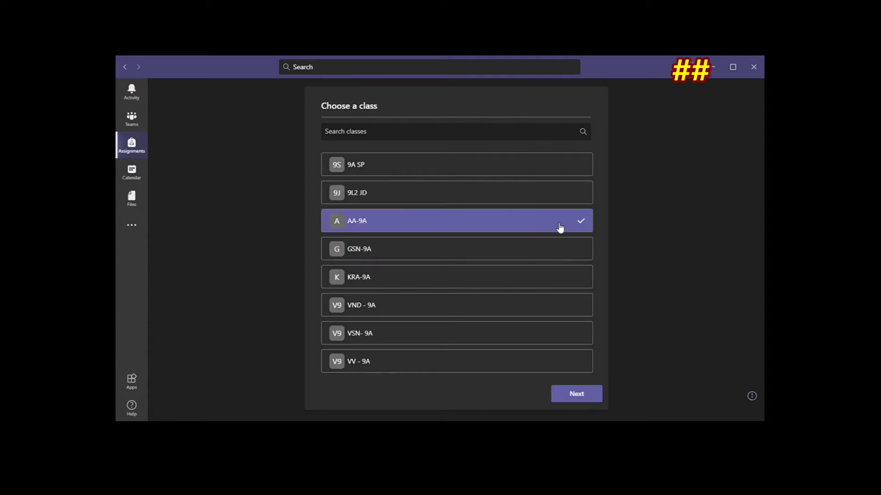
{"action": "left_click", "coordinate": [578, 394]}
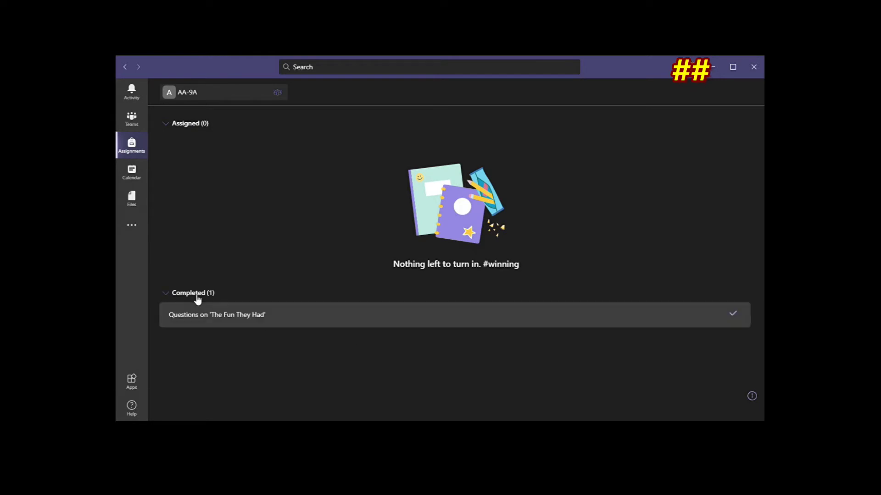
{"action": "left_click", "coordinate": [213, 315]}
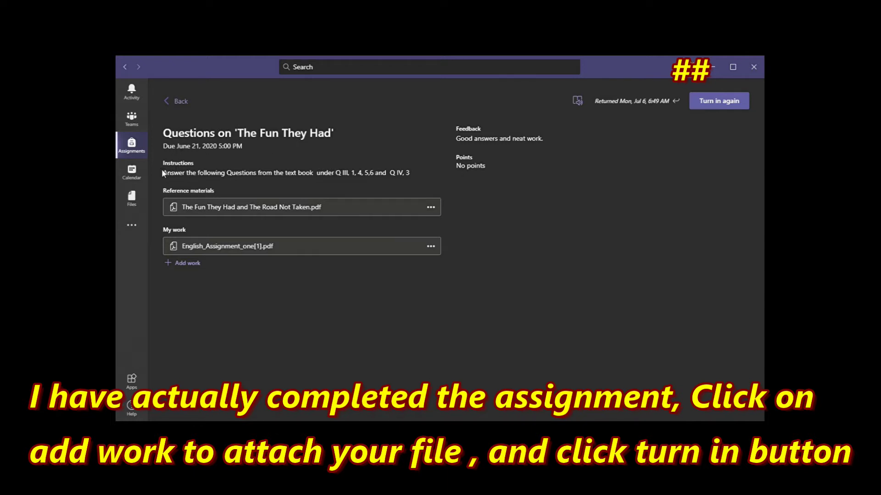
Look over the assignment's instructions and the Add work sources, cancel without attaching anything, and return to the assignments list
{"action": "left_click_drag", "start_coordinate": [164, 172], "coordinate": [379, 174]}
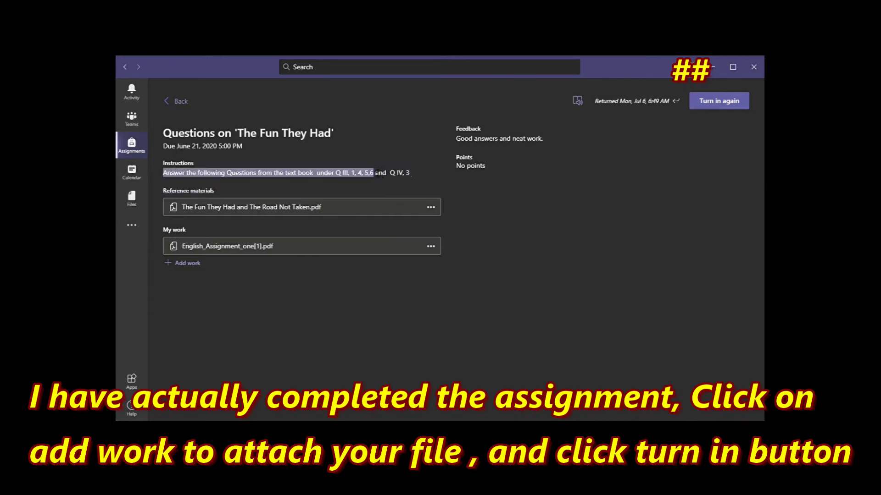
{"action": "left_click", "coordinate": [375, 173]}
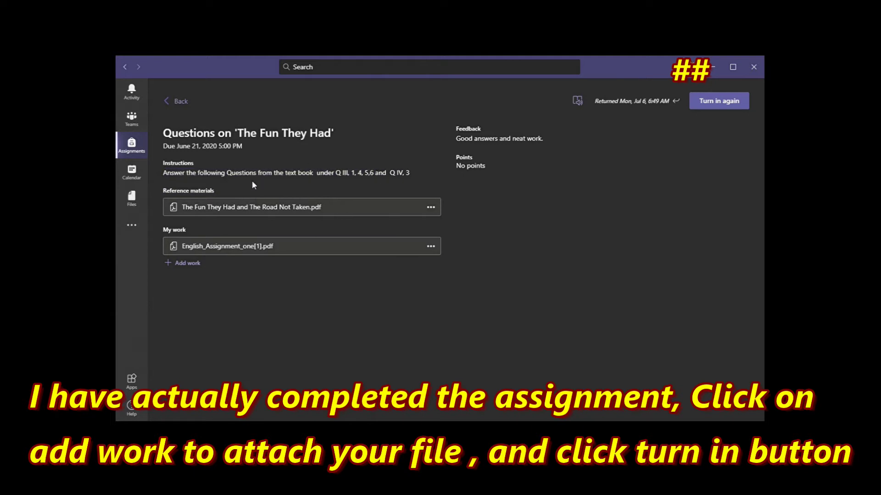
{"action": "left_click", "coordinate": [190, 263]}
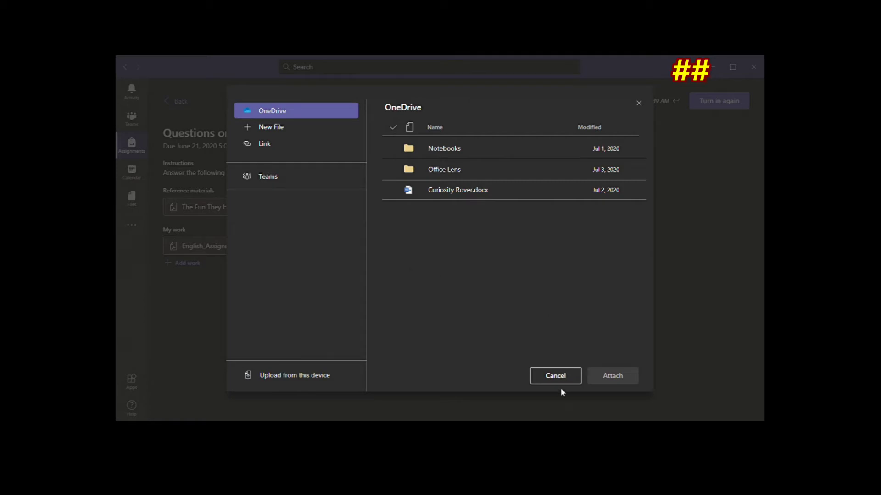
{"action": "left_click", "coordinate": [555, 376]}
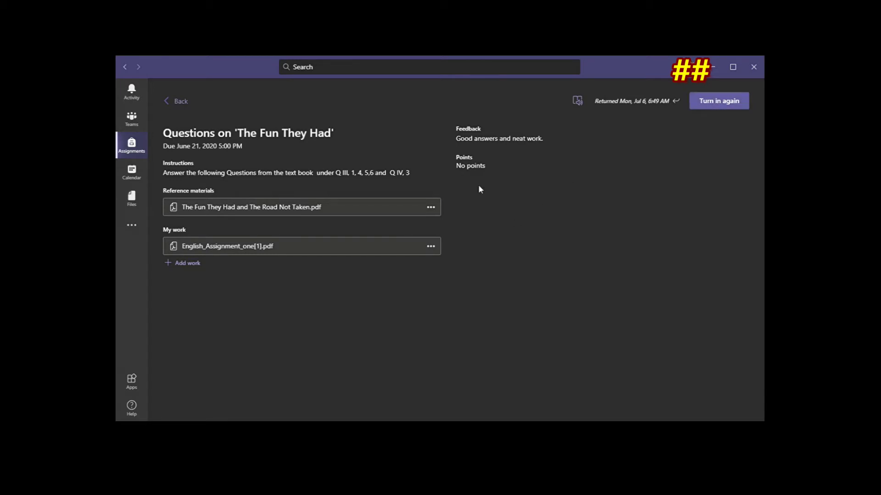
{"action": "left_click", "coordinate": [180, 102]}
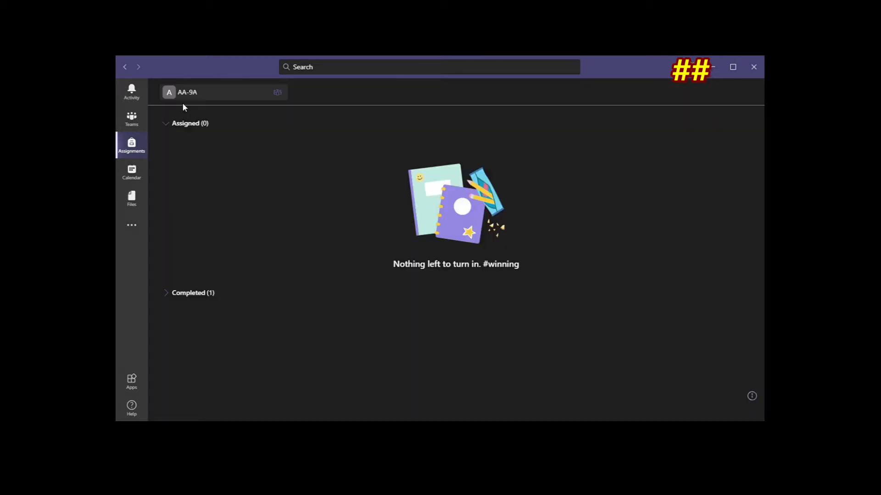
View the Files list, and look through the week's meetings in Calendar
{"action": "left_click", "coordinate": [139, 201]}
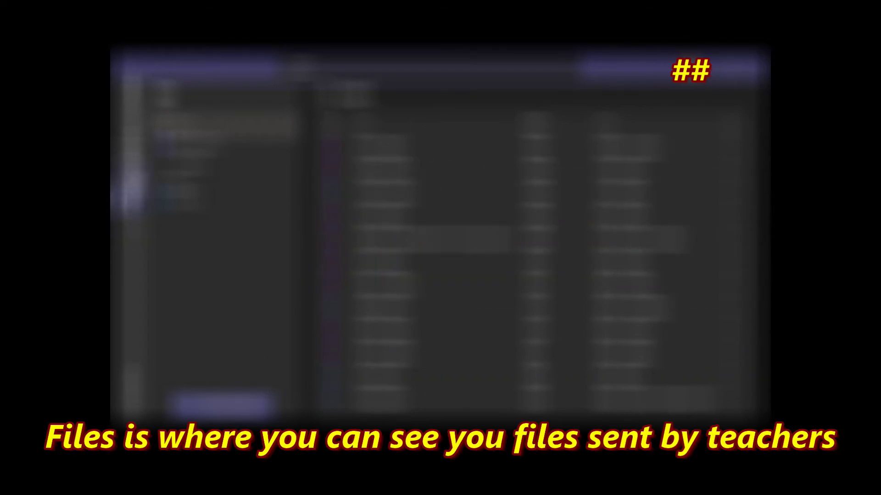
{"action": "left_click", "coordinate": [132, 177]}
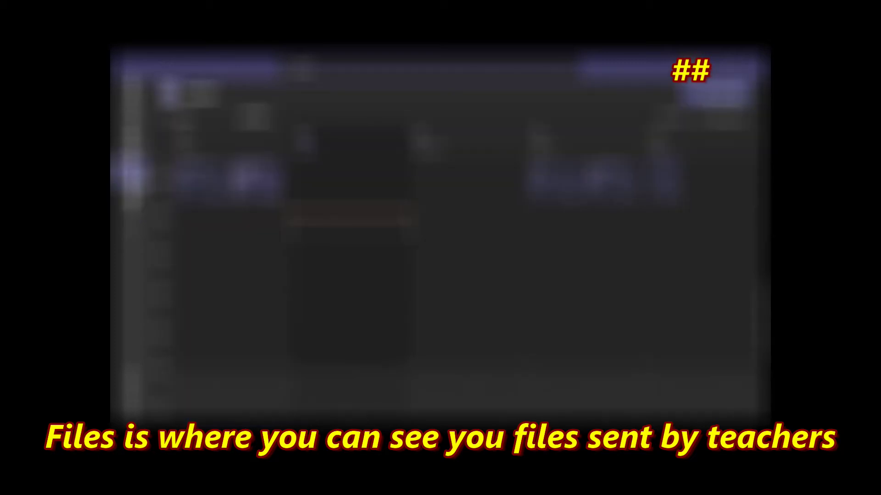
{"action": "scroll", "coordinate": [441, 257], "scroll_direction": "up", "scroll_amount": 3}
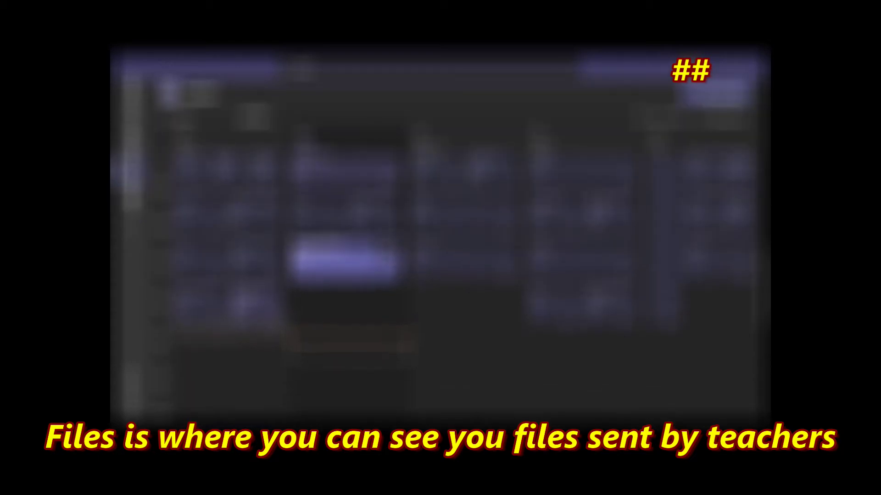
{"action": "scroll", "coordinate": [441, 257], "scroll_direction": "down", "scroll_amount": 1}
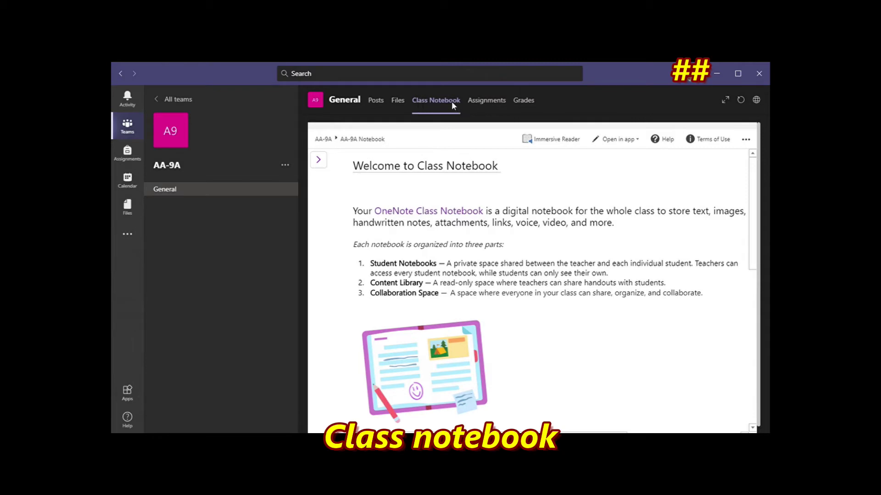
Expand the Class Notebook's section groups and open the untitled page in the student's own Class Notes section
{"action": "left_click", "coordinate": [318, 160]}
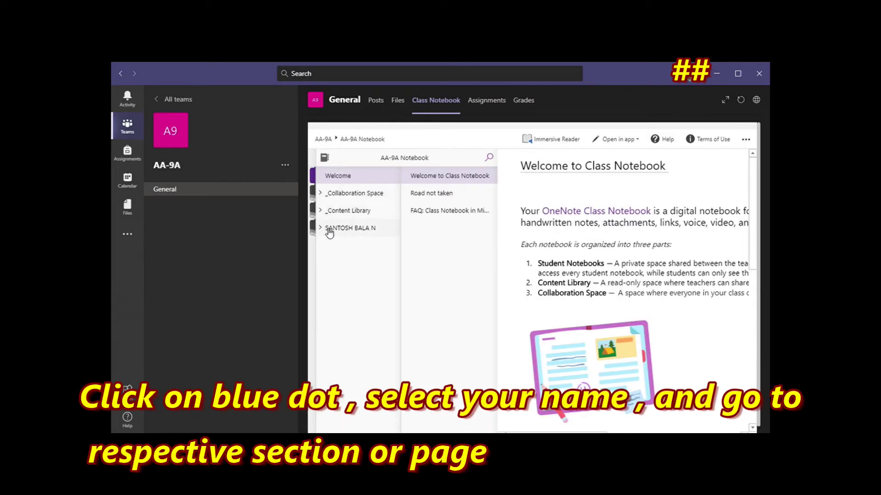
{"action": "left_click", "coordinate": [393, 235]}
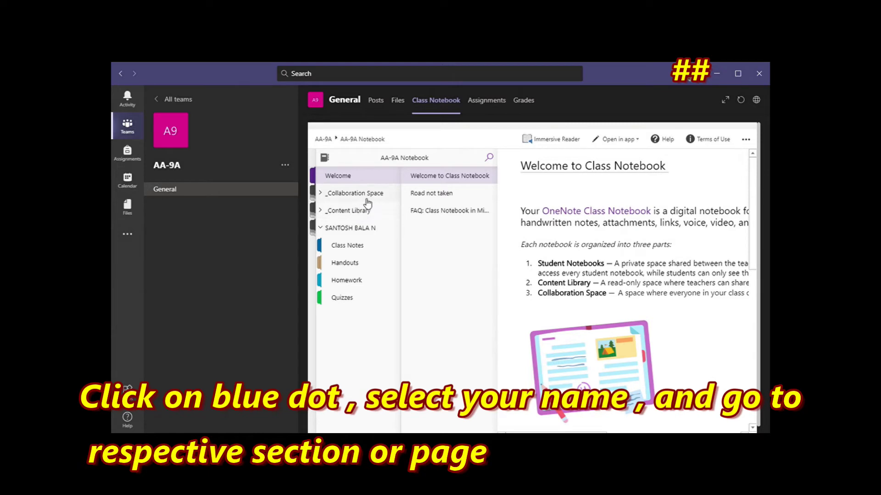
{"action": "left_click", "coordinate": [388, 214]}
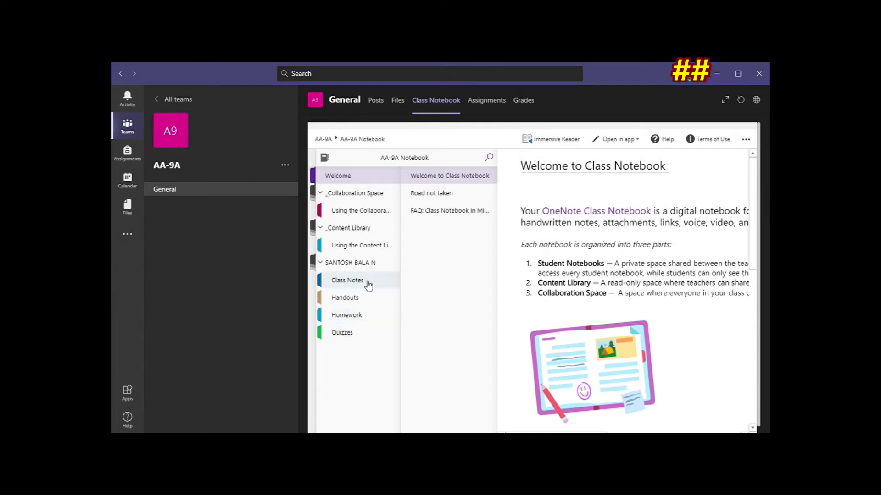
{"action": "left_click", "coordinate": [367, 288]}
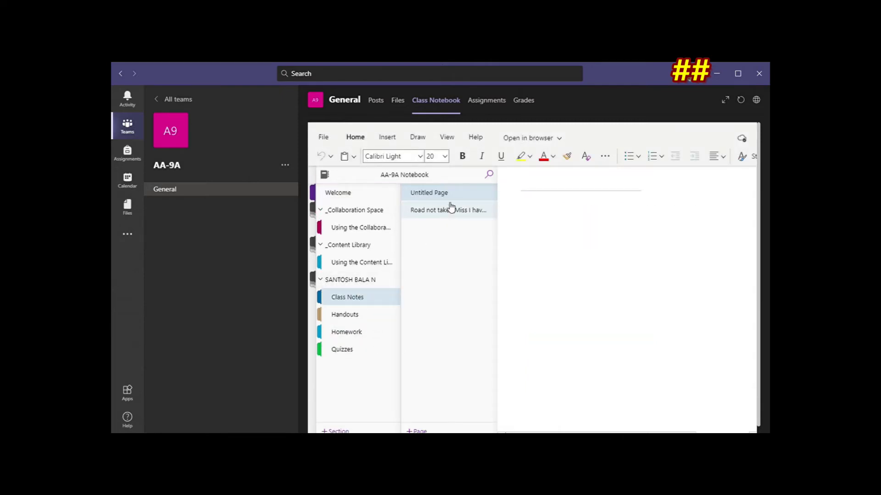
{"action": "left_click", "coordinate": [450, 193]}
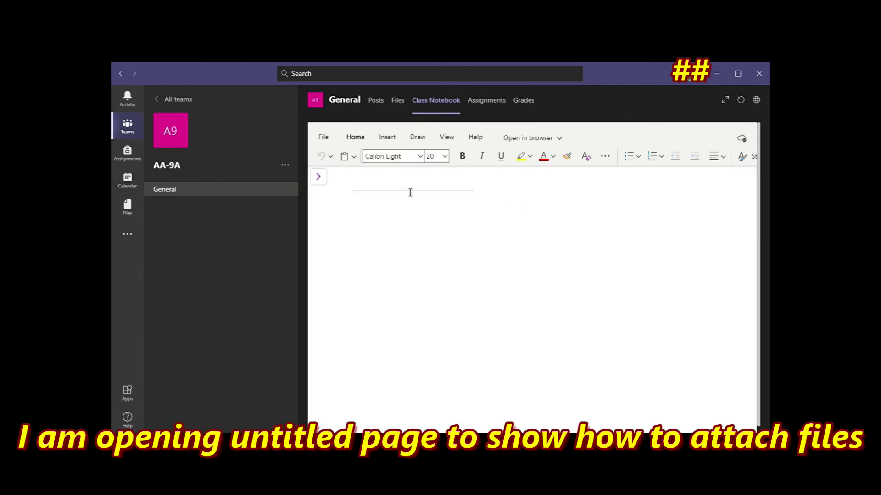
Title the blank Class Notes page "Title for your submission file or lesson"
{"action": "type", "text": "Title for your sub"}
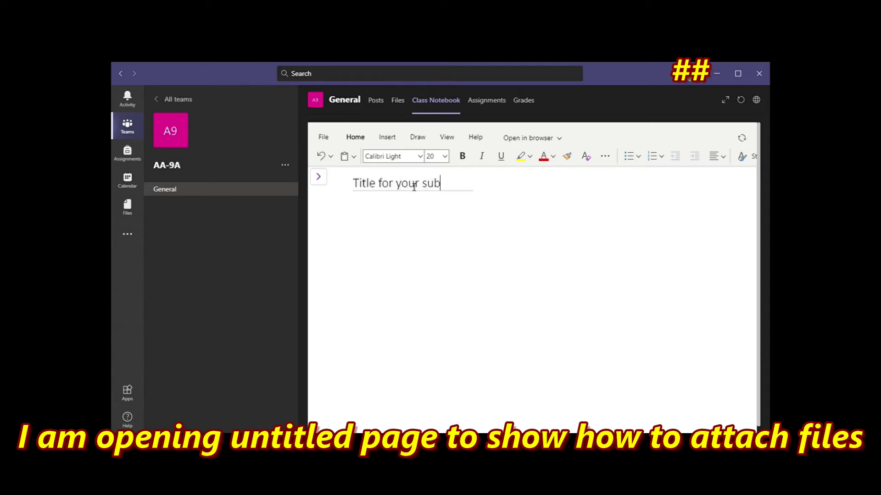
{"action": "type", "text": "mission"}
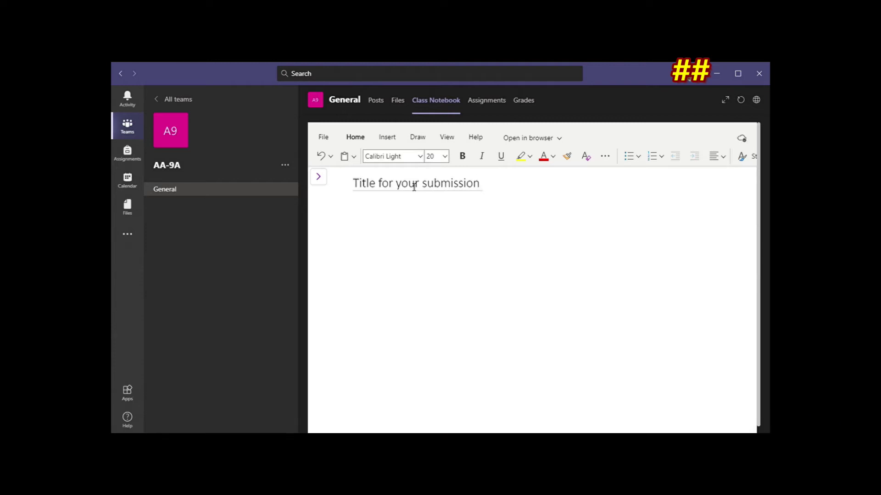
{"action": "type", "text": " file or lesson"}
{"action": "key", "text": "Return"}
Insert the Road not taken PDF as a file printout in the body of the page
{"action": "left_click", "coordinate": [382, 139]}
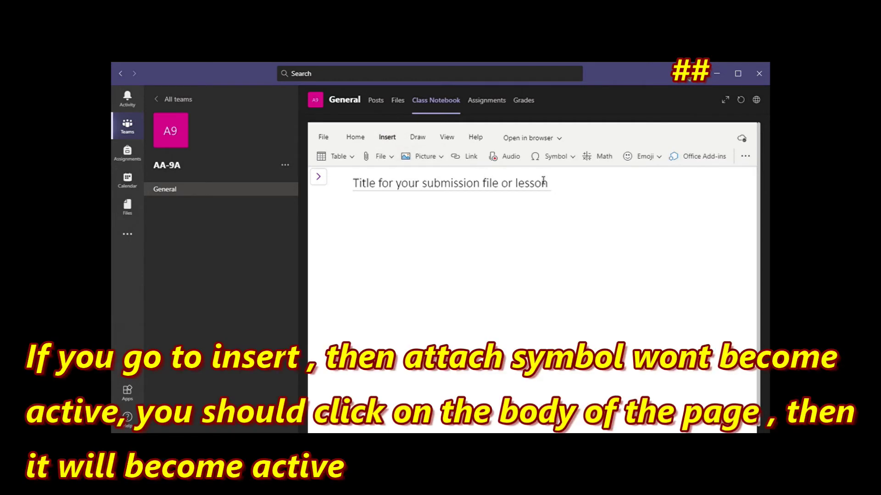
{"action": "left_click", "coordinate": [543, 183]}
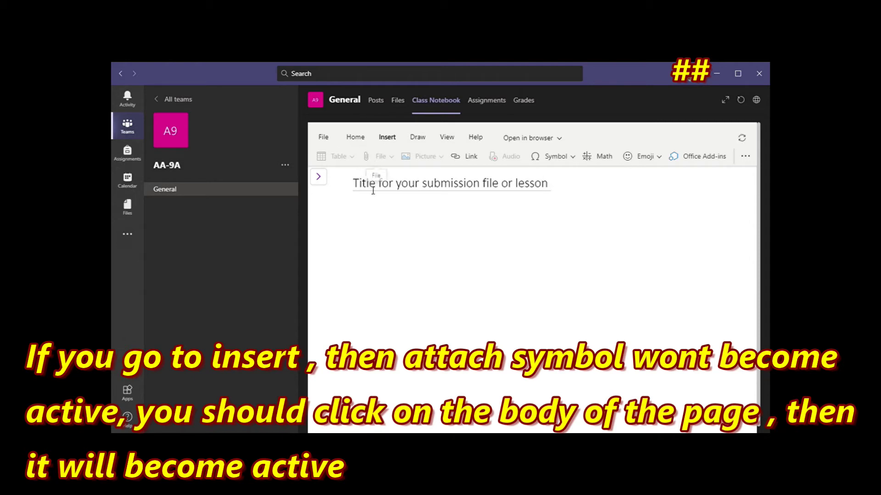
{"action": "left_click", "coordinate": [372, 230]}
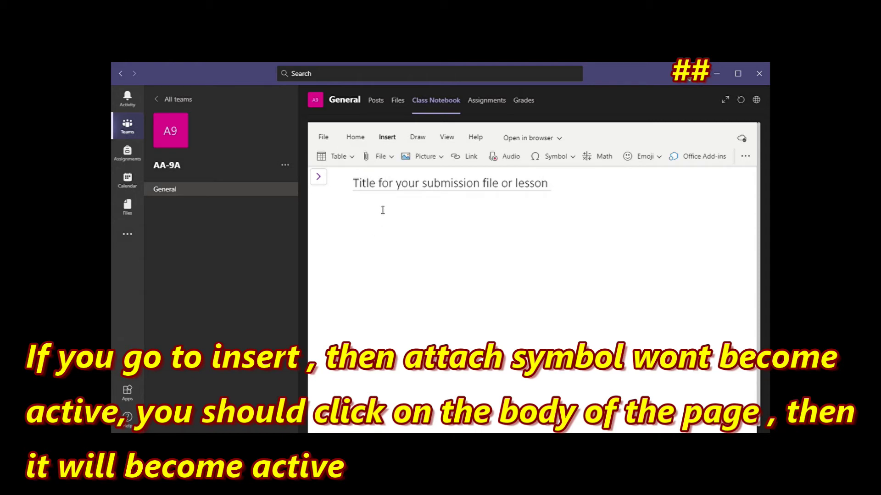
{"action": "left_click", "coordinate": [389, 161]}
{"action": "left_click", "coordinate": [402, 192]}
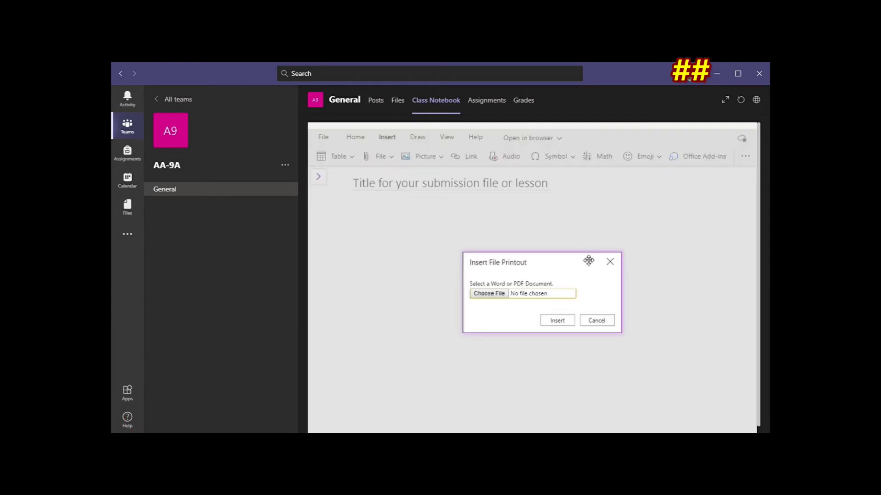
{"action": "left_click", "coordinate": [494, 295]}
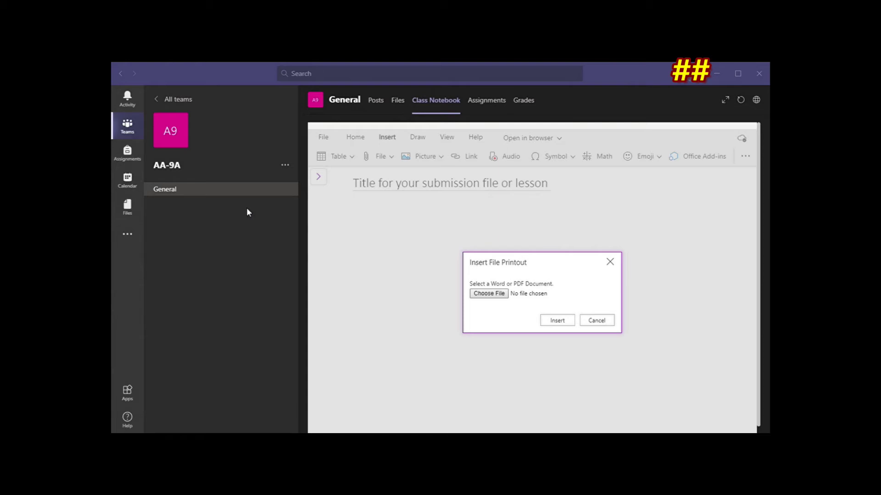
{"action": "left_click", "coordinate": [354, 275]}
{"action": "left_click", "coordinate": [554, 320]}
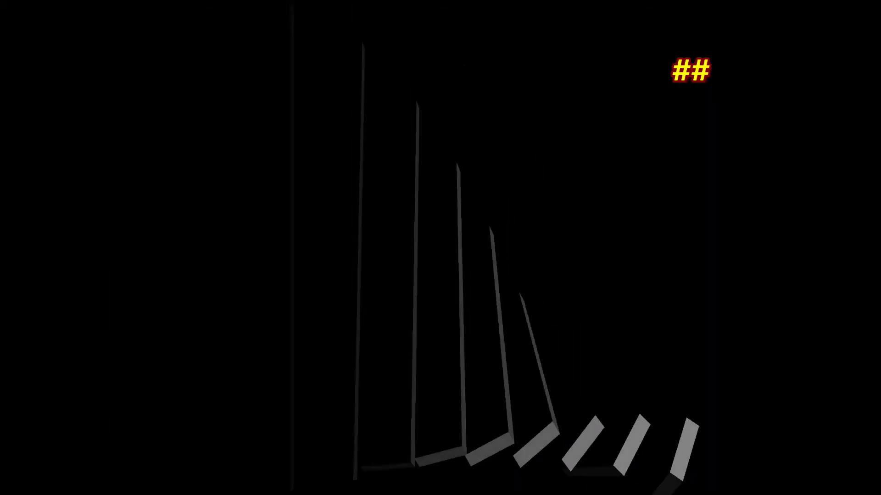
Draw green freehand correction marks over the handwritten printout, including ticks, a cross, a circled word and a score in the right margin
{"action": "left_click", "coordinate": [418, 137]}
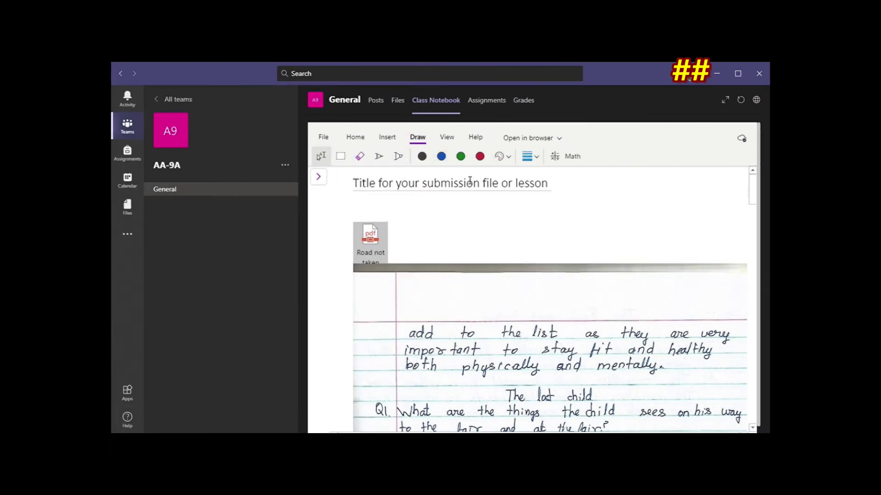
{"action": "left_click", "coordinate": [461, 156]}
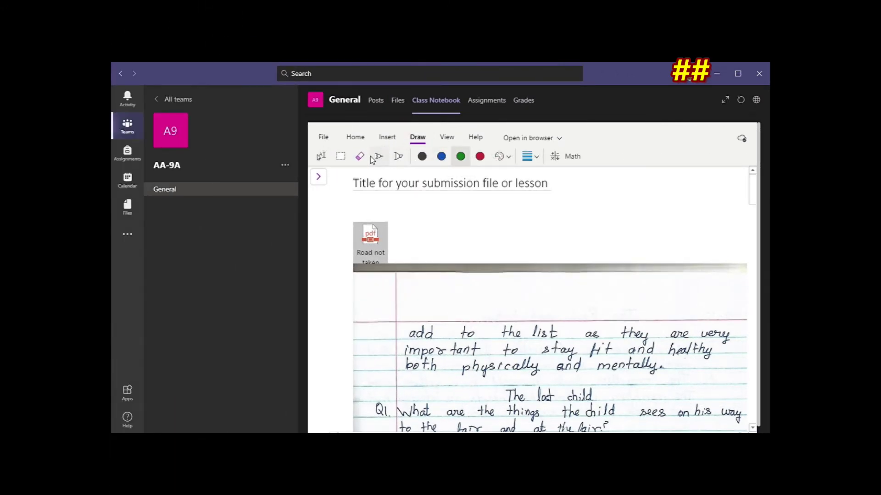
{"action": "left_click", "coordinate": [460, 156]}
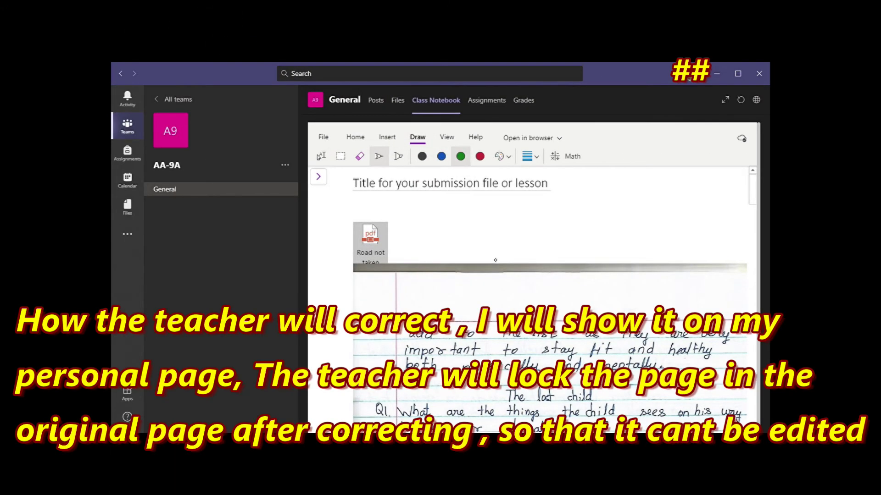
{"action": "left_click_drag", "start_coordinate": [454, 333], "coordinate": [671, 236]}
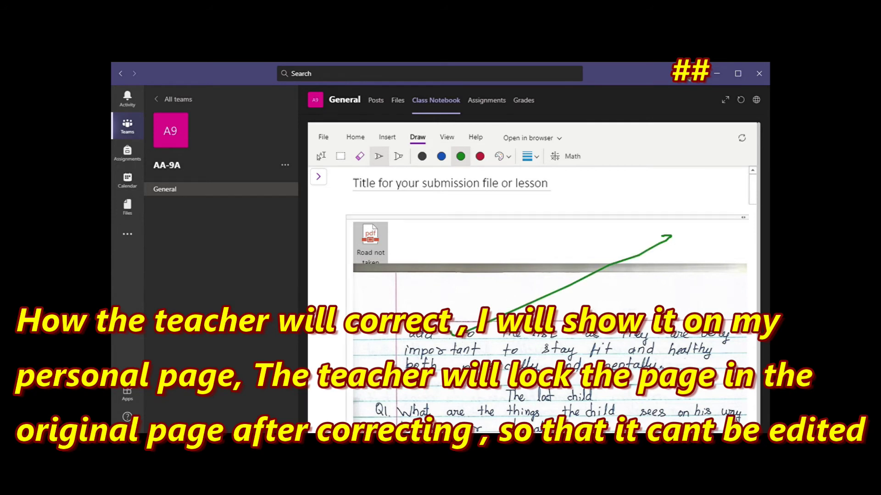
{"action": "left_click_drag", "start_coordinate": [490, 238], "coordinate": [644, 365]}
{"action": "mouse_move", "coordinate": [505, 375]}
{"action": "left_mouse_down"}
{"action": "mouse_move", "coordinate": [499, 346]}
{"action": "mouse_move", "coordinate": [480, 360]}
{"action": "left_mouse_up"}
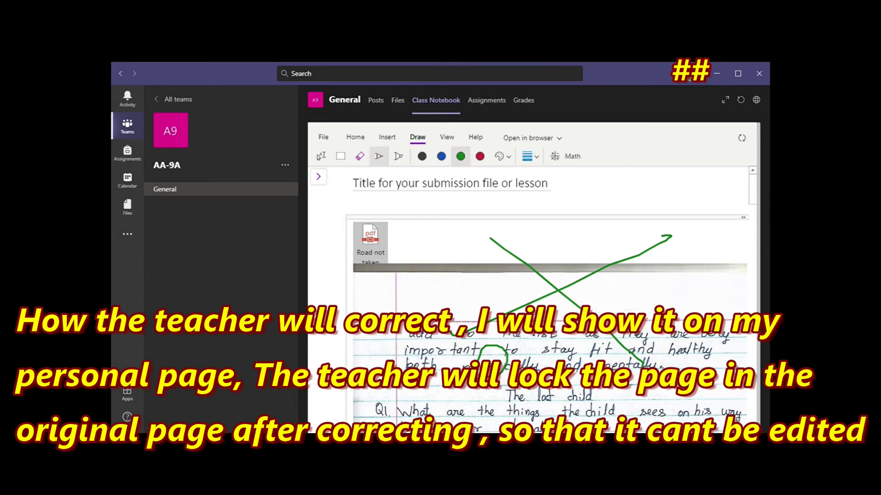
{"action": "left_click_drag", "start_coordinate": [573, 388], "coordinate": [678, 212]}
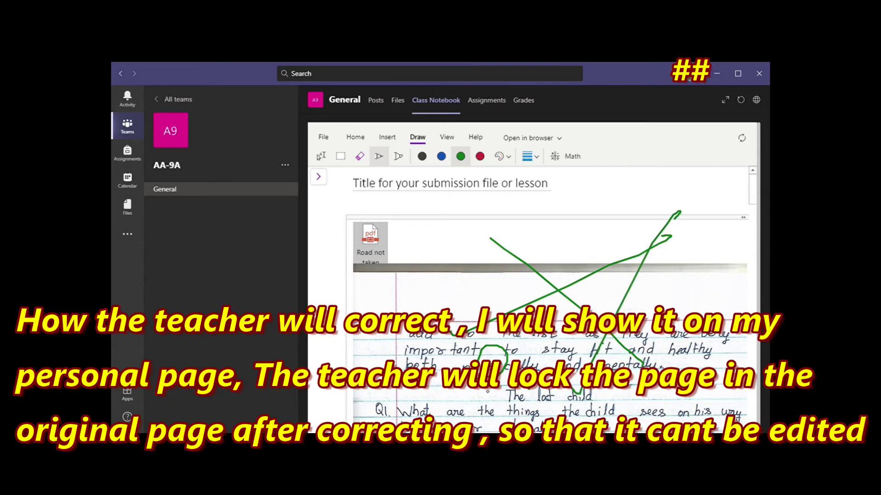
{"action": "left_click_drag", "start_coordinate": [426, 390], "coordinate": [468, 384]}
{"action": "mouse_move", "coordinate": [720, 302]}
{"action": "left_mouse_down"}
{"action": "mouse_move", "coordinate": [734, 295]}
{"action": "mouse_move", "coordinate": [711, 290]}
{"action": "mouse_move", "coordinate": [737, 307]}
{"action": "left_mouse_up"}
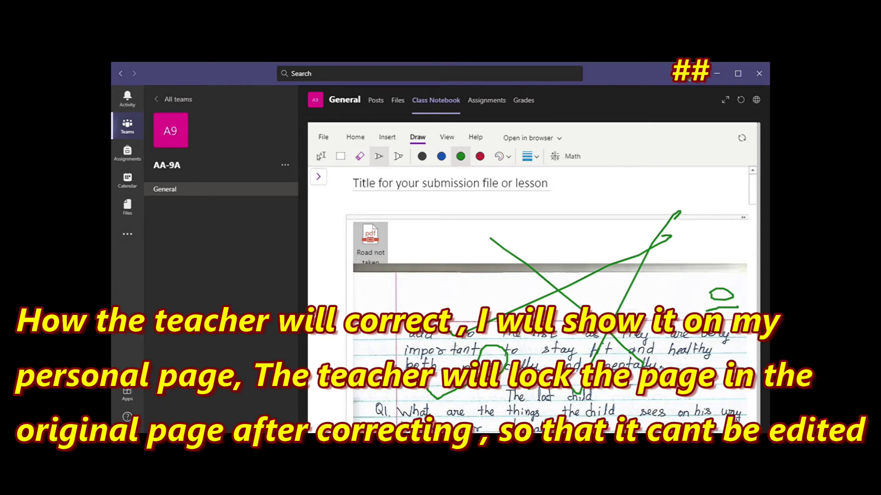
{"action": "left_click_drag", "start_coordinate": [700, 287], "coordinate": [707, 307]}
{"action": "left_click_drag", "start_coordinate": [712, 318], "coordinate": [717, 345]}
{"action": "mouse_move", "coordinate": [738, 313]}
{"action": "left_mouse_down"}
{"action": "mouse_move", "coordinate": [725, 324]}
{"action": "mouse_move", "coordinate": [740, 330]}
{"action": "mouse_move", "coordinate": [722, 318]}
{"action": "left_mouse_up"}
Erase the green pen strokes from the handwritten printout and its right margin
{"action": "left_click", "coordinate": [360, 156]}
{"action": "left_click_drag", "start_coordinate": [651, 282], "coordinate": [576, 272]}
{"action": "mouse_move", "coordinate": [511, 346]}
{"action": "left_mouse_down"}
{"action": "mouse_move", "coordinate": [471, 394]}
{"action": "mouse_move", "coordinate": [393, 418]}
{"action": "left_mouse_up"}
{"action": "left_click_drag", "start_coordinate": [682, 317], "coordinate": [726, 326]}
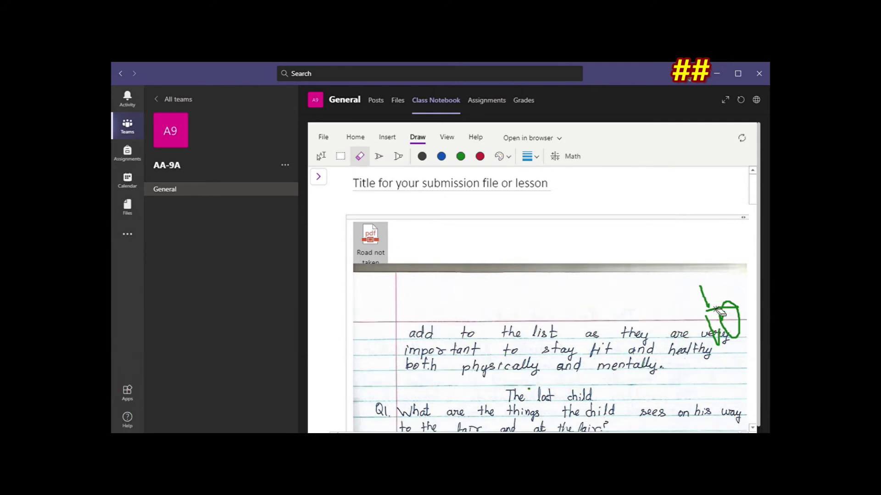
{"action": "mouse_move", "coordinate": [704, 282]}
{"action": "left_mouse_down"}
{"action": "mouse_move", "coordinate": [734, 328]}
{"action": "mouse_move", "coordinate": [707, 333]}
{"action": "mouse_move", "coordinate": [716, 339]}
{"action": "left_mouse_up"}
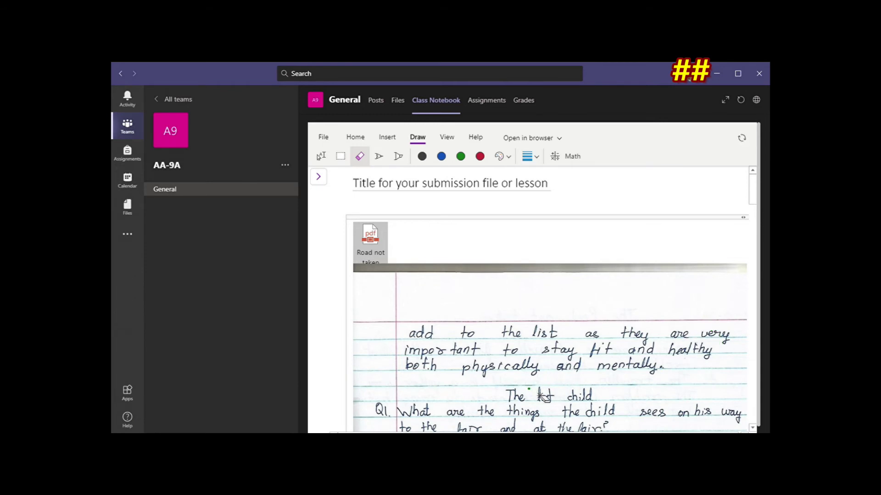
Delete the handwritten printout below the Road not taken PDF attachment, leaving the attachment on the page
{"action": "scroll", "coordinate": [553, 283], "scroll_direction": "down", "scroll_amount": 5}
{"action": "right_click", "coordinate": [547, 277]}
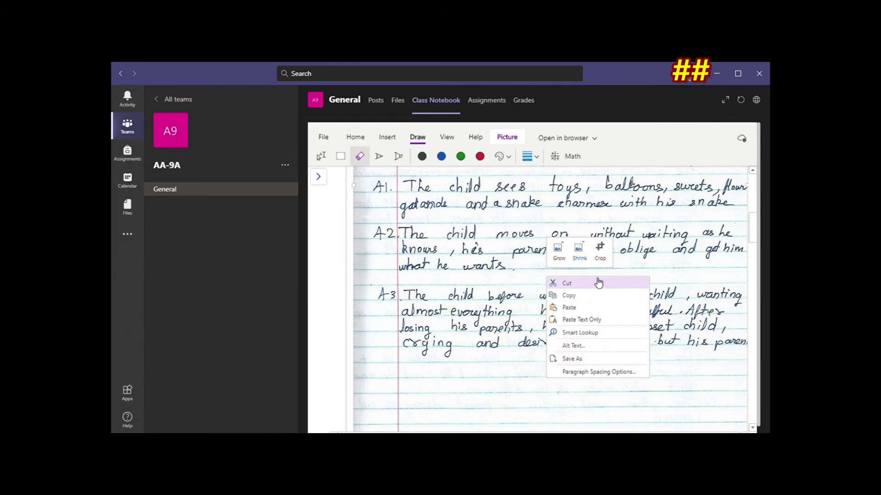
{"action": "left_click", "coordinate": [723, 267]}
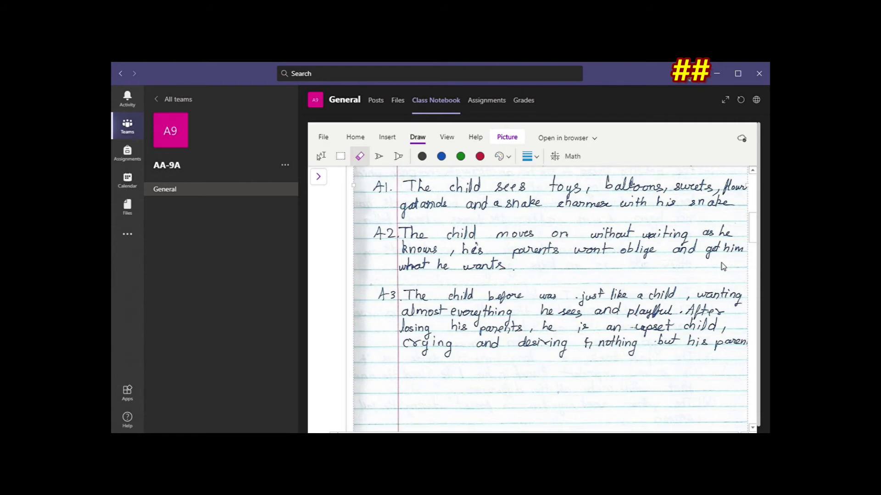
{"action": "scroll", "coordinate": [723, 266], "scroll_direction": "down", "scroll_amount": 5}
{"action": "key", "text": "Delete"}
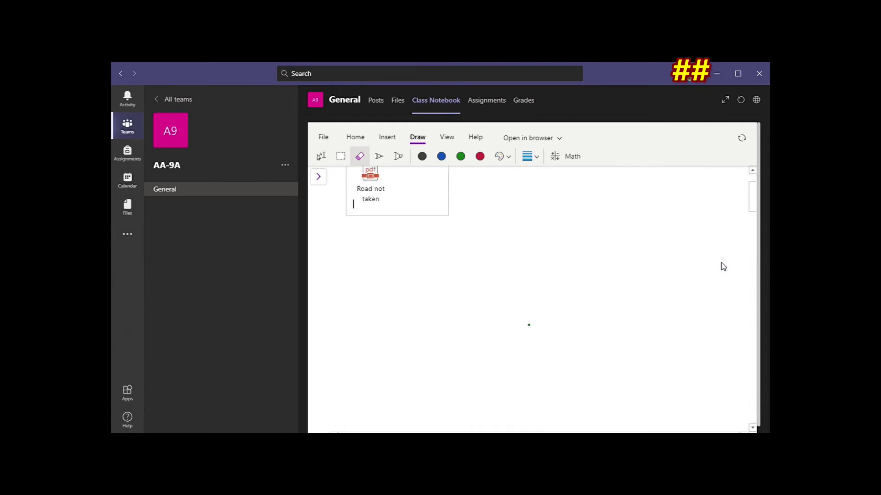
{"action": "scroll", "coordinate": [723, 266], "scroll_direction": "up", "scroll_amount": 2}
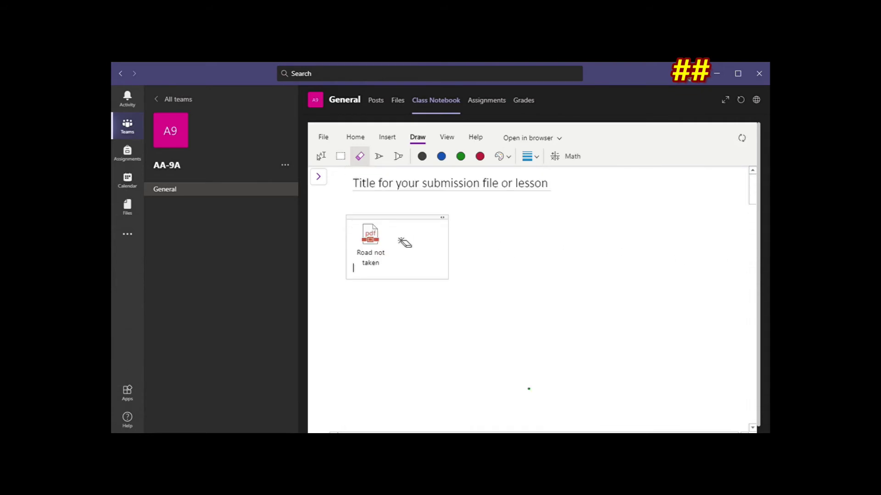
Delete the Road not taken PDF attachment from the notebook page
{"action": "left_click", "coordinate": [321, 156]}
{"action": "left_click", "coordinate": [372, 250]}
{"action": "key", "text": "Delete"}
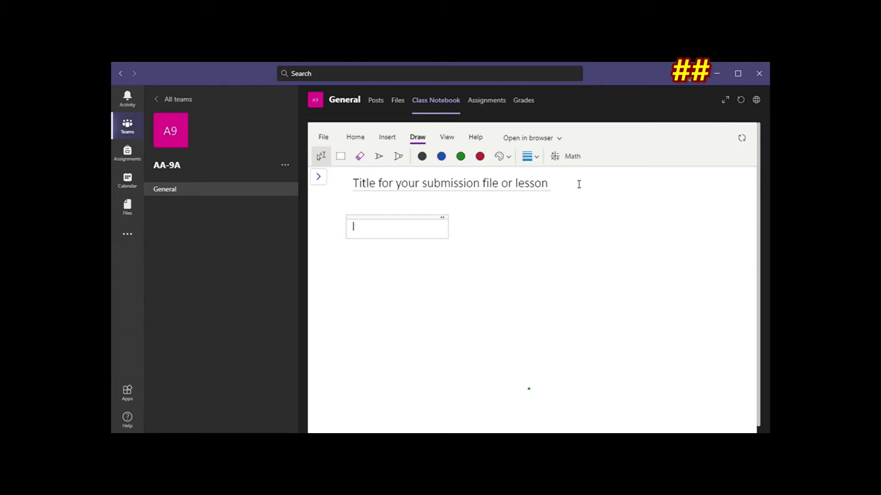
Clear the page title "Title for your submission file or lesson"
{"action": "left_click", "coordinate": [550, 190]}
{"action": "key", "text": "BackSpace"}
{"action": "key", "text": "BackSpace"}
{"action": "key", "text": "BackSpace"}
{"action": "key", "text": "BackSpace"}
{"action": "key", "text": "BackSpace"}
{"action": "key", "text": "BackSpace"}
{"action": "key", "text": "BackSpace"}
{"action": "key", "text": "BackSpace"}
{"action": "key", "text": "BackSpace"}
{"action": "key", "text": "BackSpace"}
{"action": "key", "text": "BackSpace"}
{"action": "key", "text": "BackSpace"}
{"action": "key", "text": "BackSpace"}
{"action": "key", "text": "BackSpace"}
{"action": "key", "text": "BackSpace"}
{"action": "key", "text": "BackSpace"}
{"action": "key", "text": "BackSpace"}
{"action": "key", "text": "BackSpace"}
{"action": "key", "text": "BackSpace"}
{"action": "key", "text": "BackSpace"}
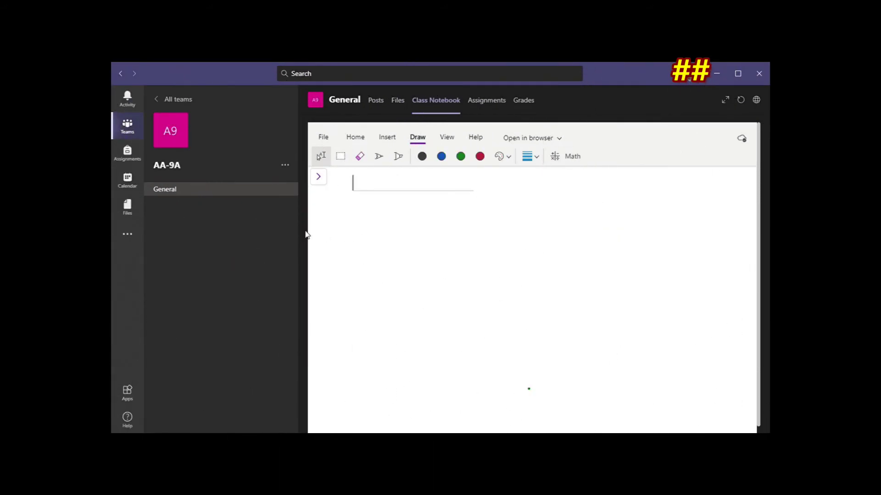
Go to the notebook page "Road not taken(Miss I have attached Lost Child as well)" and open the notebook in the OneNote app
{"action": "left_click", "coordinate": [317, 181]}
{"action": "left_click", "coordinate": [466, 216]}
{"action": "left_click", "coordinate": [507, 222]}
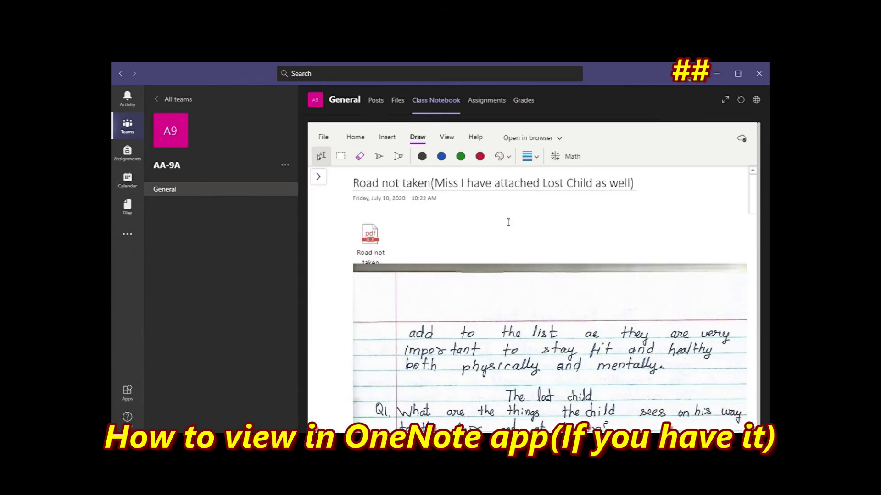
{"action": "scroll", "coordinate": [564, 268], "scroll_direction": "down", "scroll_amount": 3}
{"action": "scroll", "coordinate": [564, 268], "scroll_direction": "up", "scroll_amount": 2}
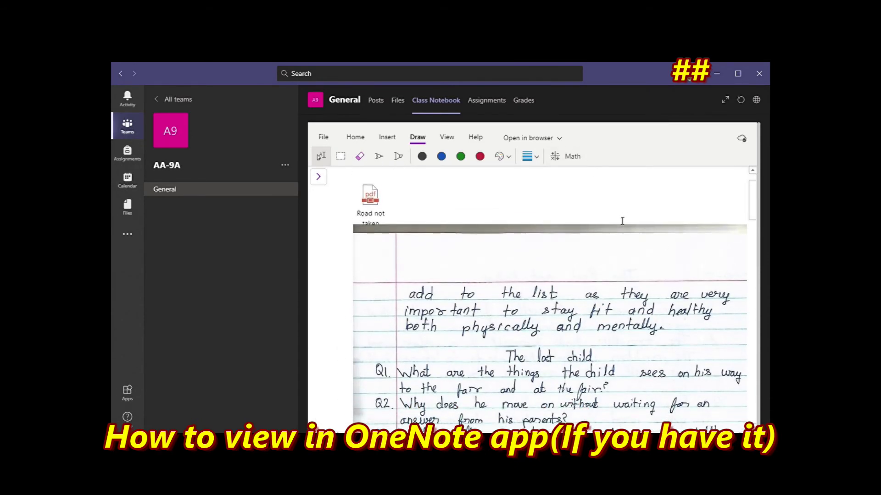
{"action": "left_click", "coordinate": [560, 137]}
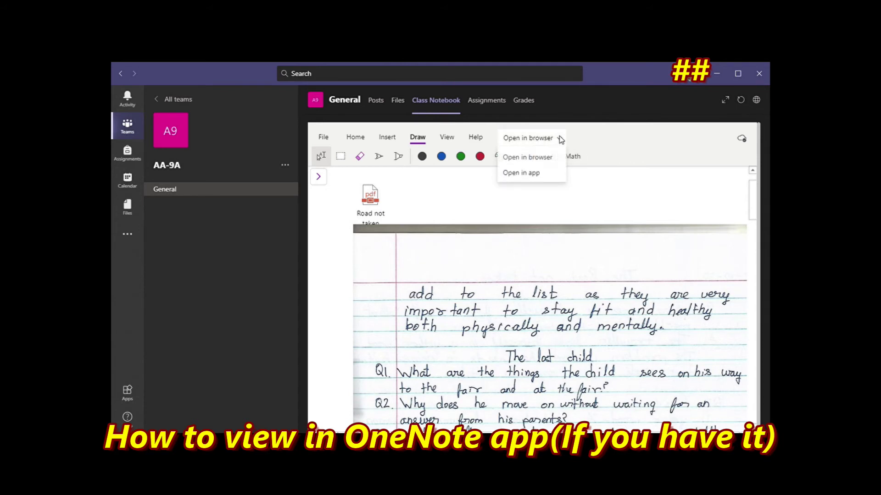
{"action": "left_click", "coordinate": [542, 181]}
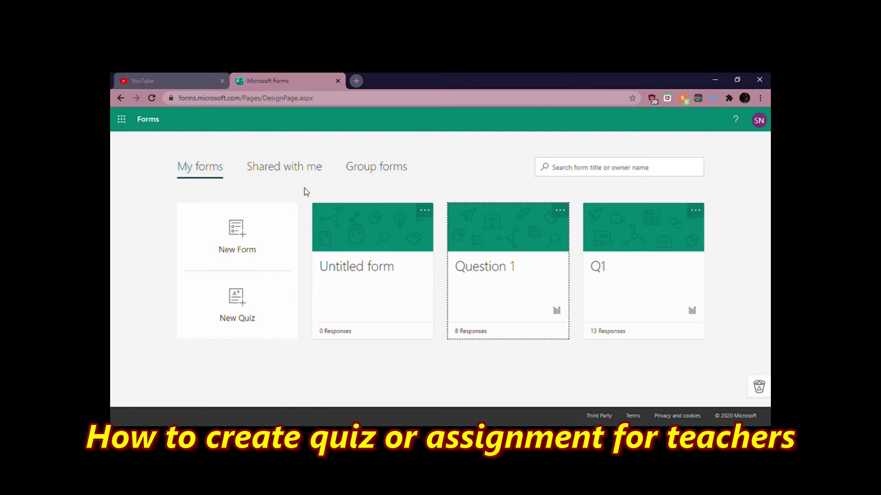
Create a new form in Microsoft Forms titled "Test Form one" with the description "This is a test"
{"action": "left_click", "coordinate": [262, 245]}
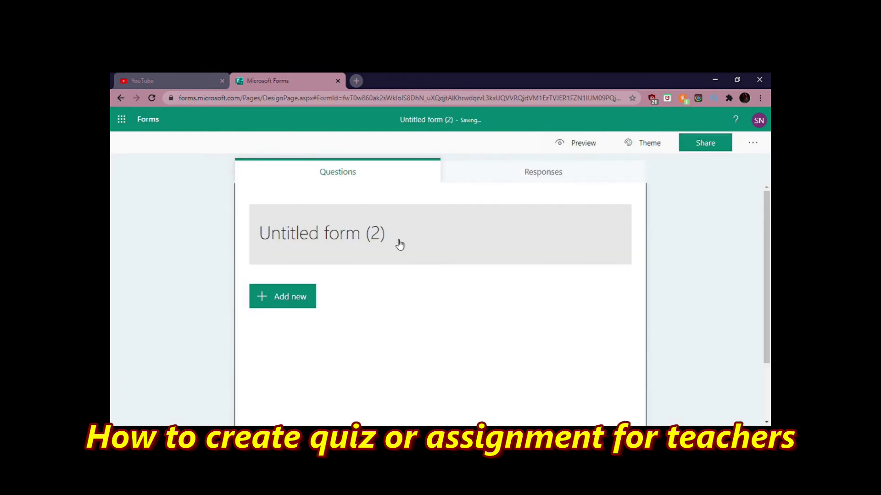
{"action": "left_click", "coordinate": [338, 208]}
{"action": "key", "text": "BackSpace"}
{"action": "type", "text": "T"}
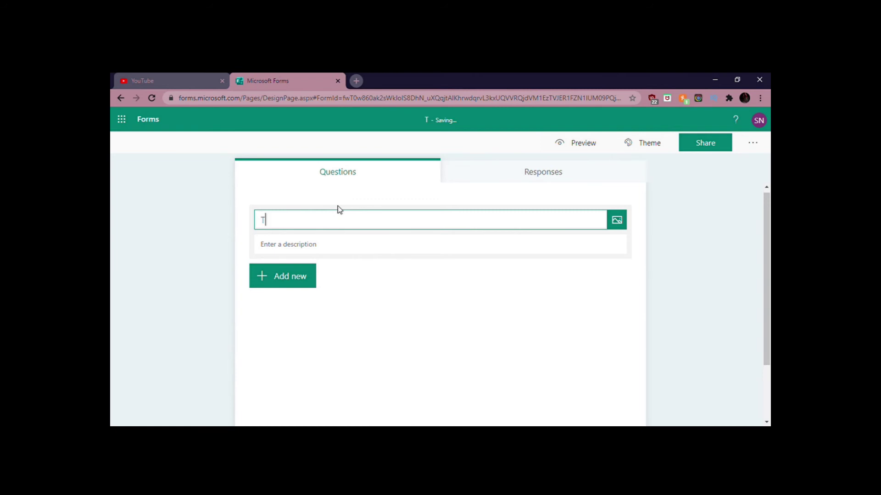
{"action": "type", "text": "est Form one"}
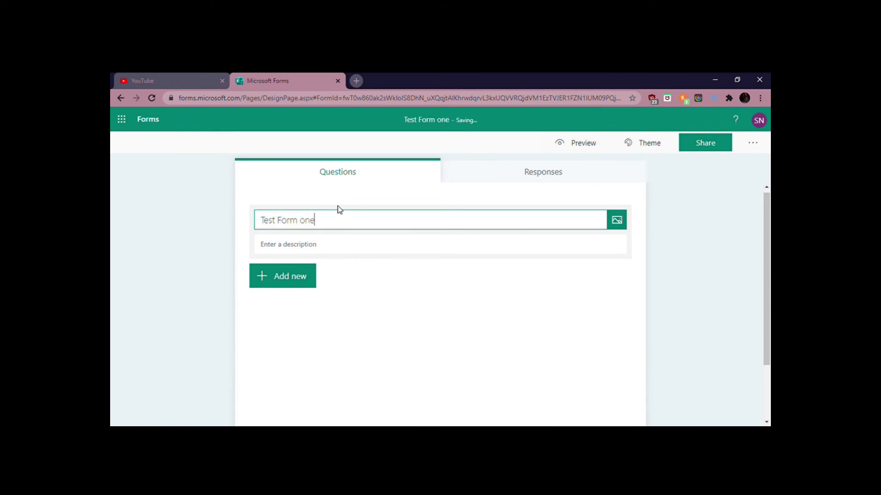
{"action": "left_click", "coordinate": [347, 245]}
{"action": "type", "text": "This is a te"}
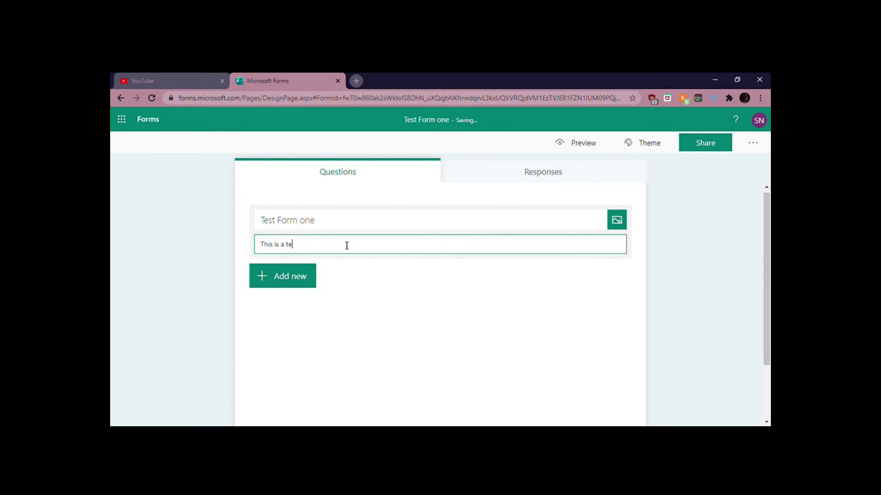
Add a choice question "Hi" with the options "Hello" and "Bye"
{"action": "left_click", "coordinate": [270, 285]}
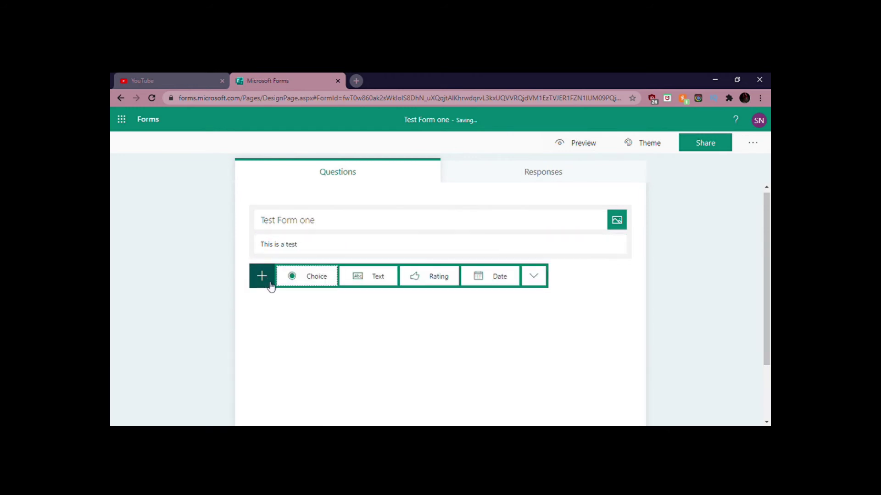
{"action": "left_click", "coordinate": [312, 278]}
{"action": "key", "text": "BackSpace"}
{"action": "type", "text": "H"}
{"action": "left_click", "coordinate": [335, 287]}
{"action": "key", "text": "BackSpace"}
{"action": "type", "text": "Hello"}
{"action": "left_click", "coordinate": [340, 315]}
{"action": "type", "text": "Bye"}
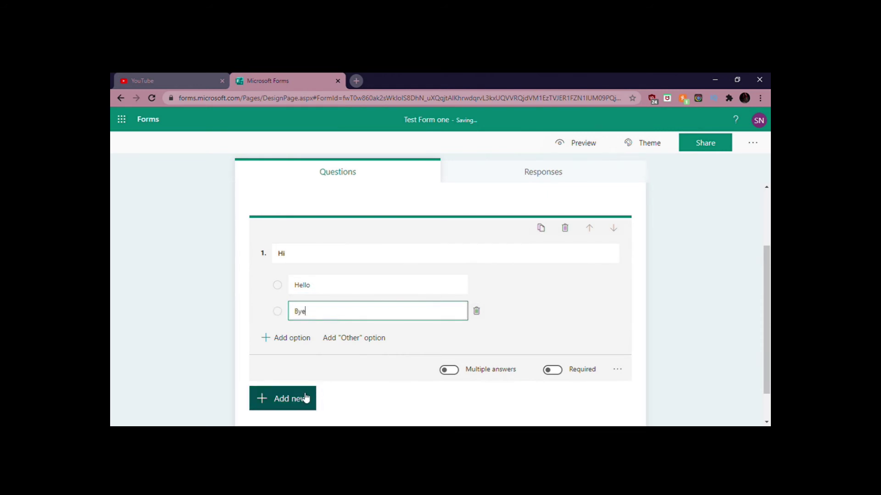
Make the "Hi" question required, with multiple answers turned off
{"action": "left_click", "coordinate": [558, 374]}
{"action": "left_click", "coordinate": [557, 374]}
{"action": "left_click", "coordinate": [557, 374]}
{"action": "left_click", "coordinate": [448, 371]}
{"action": "left_click", "coordinate": [448, 370]}
{"action": "left_click", "coordinate": [444, 386]}
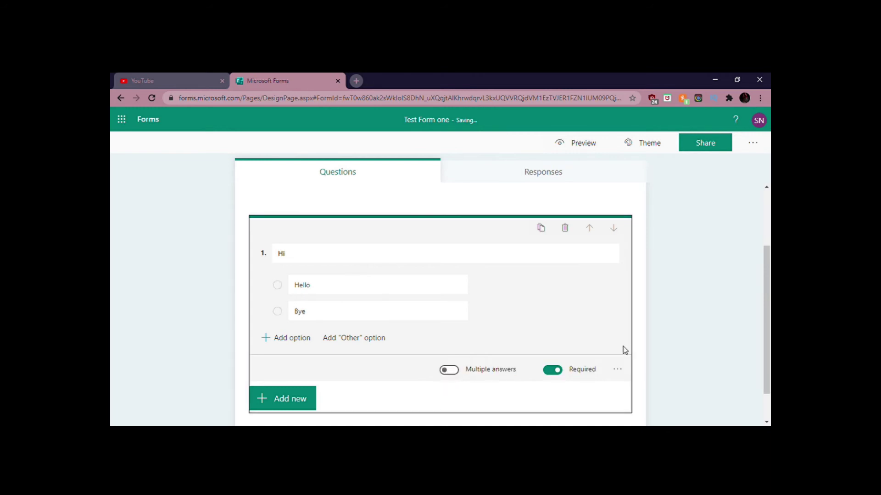
{"action": "left_click", "coordinate": [673, 350]}
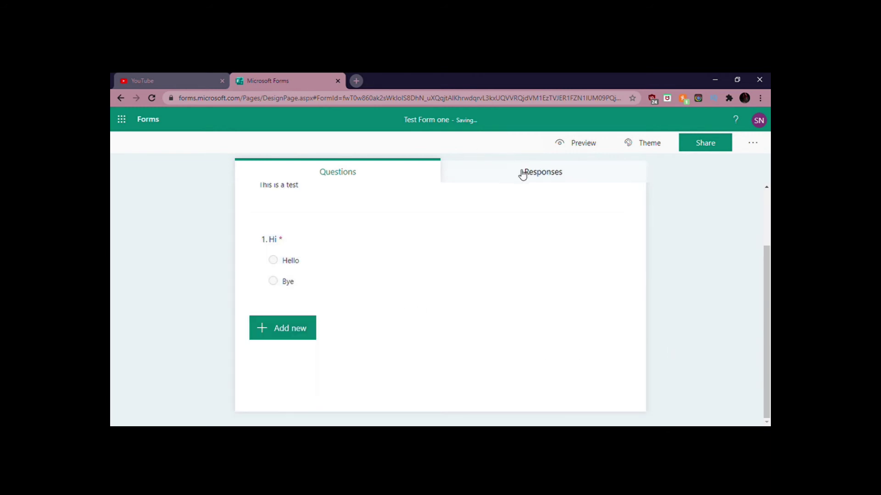
Preview Test Form one and submit a response with the answer "Hello"
{"action": "left_click", "coordinate": [580, 148]}
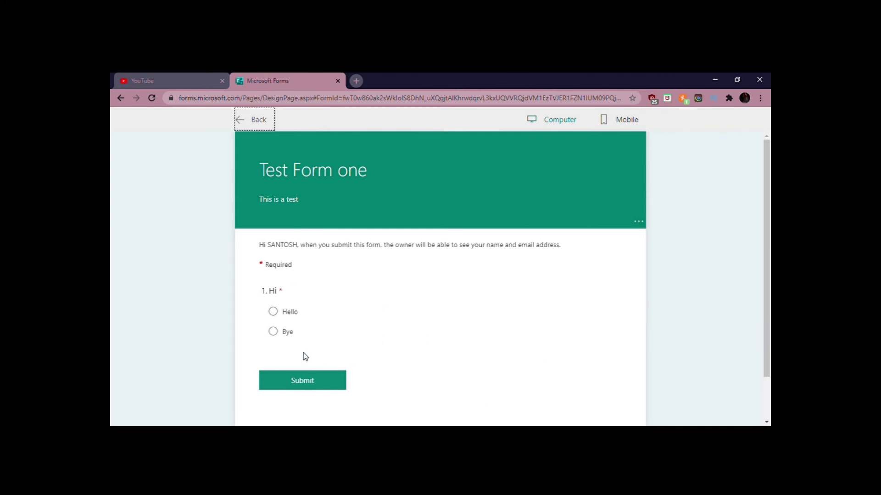
{"action": "left_click", "coordinate": [276, 315]}
{"action": "left_click", "coordinate": [291, 380]}
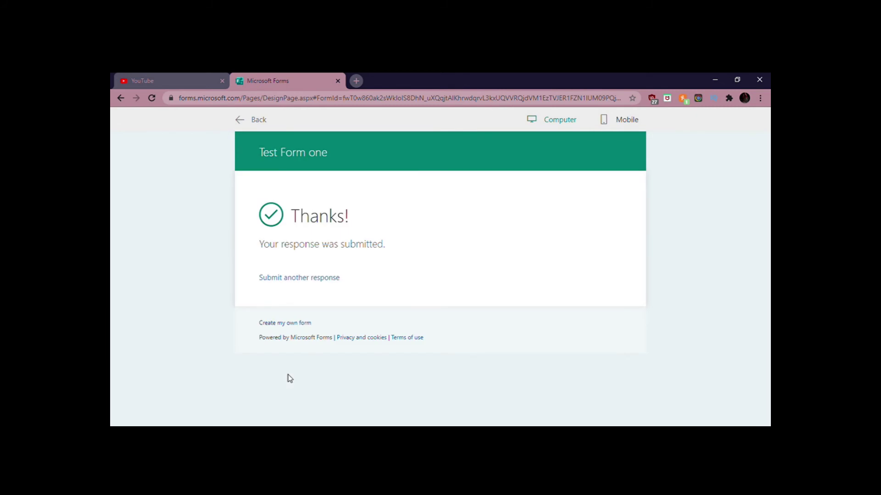
Review the form's responses and the individual respondent's result, and return to the form's questions
{"action": "left_click", "coordinate": [259, 120]}
{"action": "left_click", "coordinate": [528, 184]}
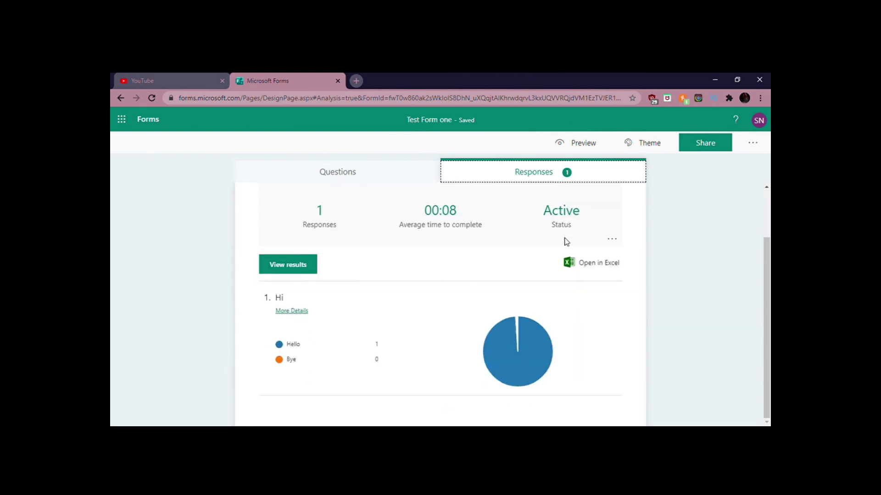
{"action": "left_click", "coordinate": [300, 271]}
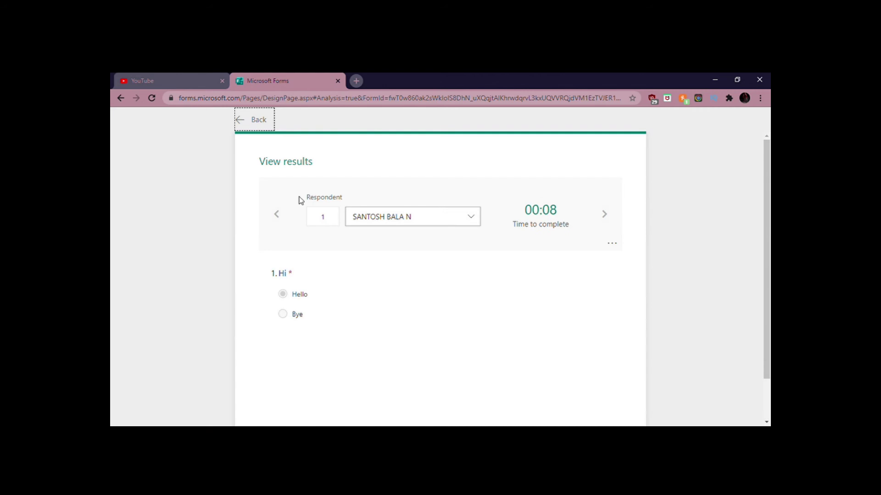
{"action": "left_click", "coordinate": [257, 122]}
{"action": "left_click", "coordinate": [403, 182]}
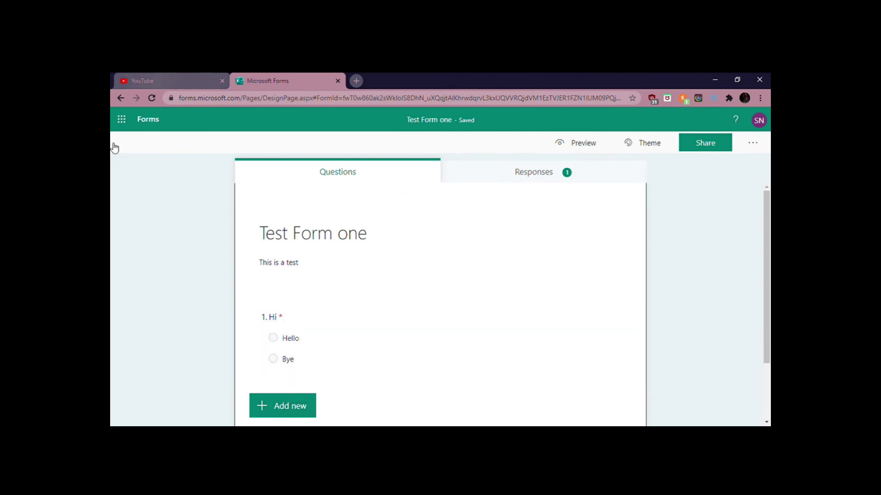
Create a new quiz from the Forms home page and add a choice question reading "Same thing as before"
{"action": "left_click", "coordinate": [145, 121]}
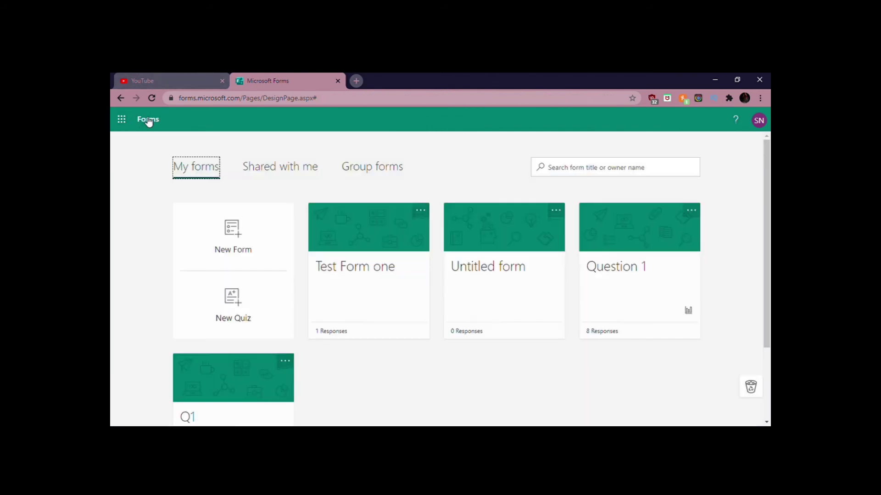
{"action": "left_click", "coordinate": [253, 292]}
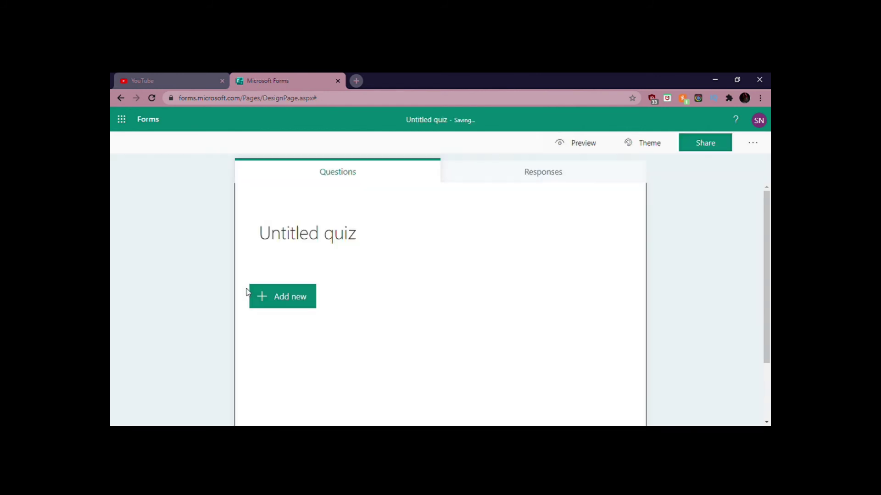
{"action": "left_click", "coordinate": [275, 304]}
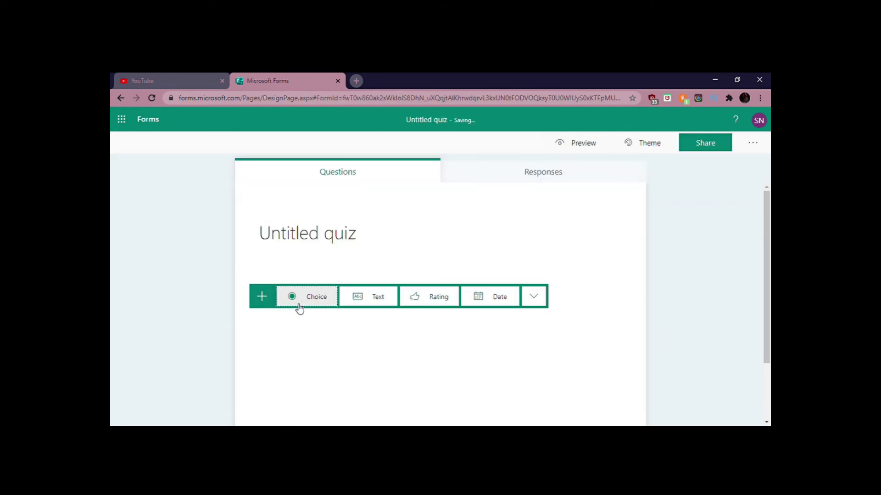
{"action": "left_click", "coordinate": [298, 306]}
{"action": "key", "text": "BackSpace"}
{"action": "type", "text": "Same "}
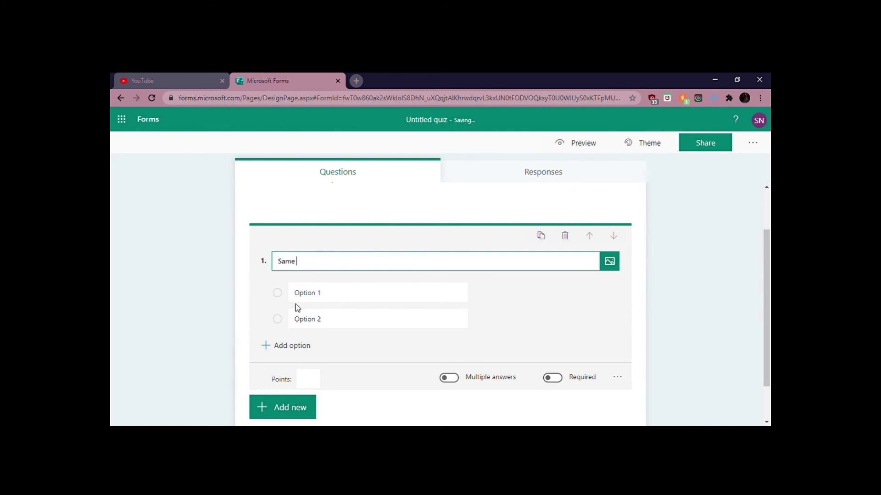
{"action": "type", "text": "thing as before"}
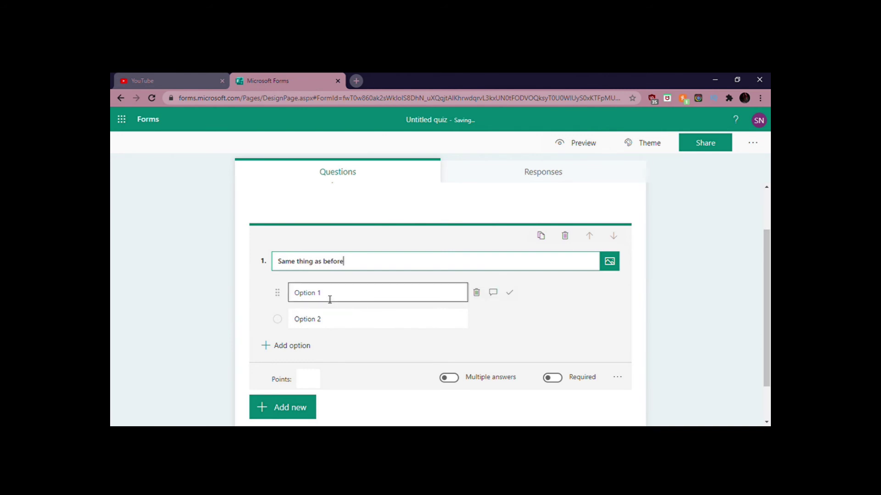
Set the quiz question's two answer options to "before" and "after"
{"action": "left_click", "coordinate": [329, 299]}
{"action": "key", "text": "BackSpace"}
{"action": "type", "text": "before"}
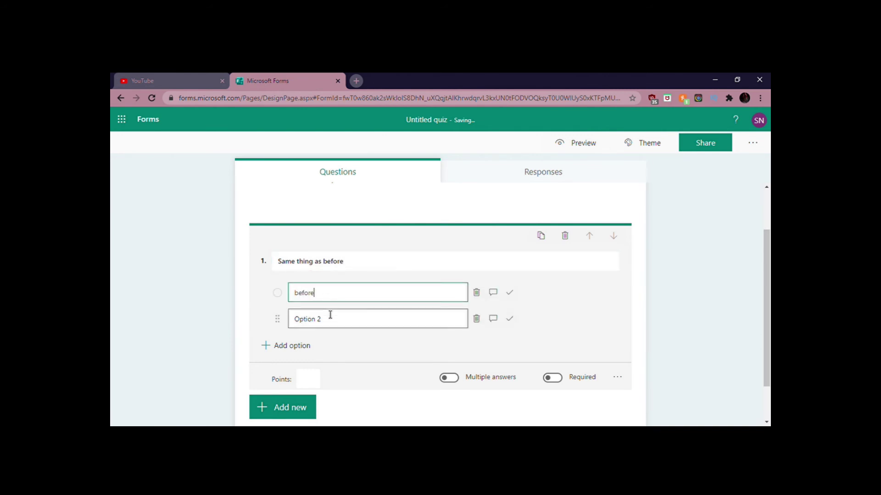
{"action": "left_click", "coordinate": [328, 314]}
{"action": "key", "text": "BackSpace"}
{"action": "type", "text": "aft"}
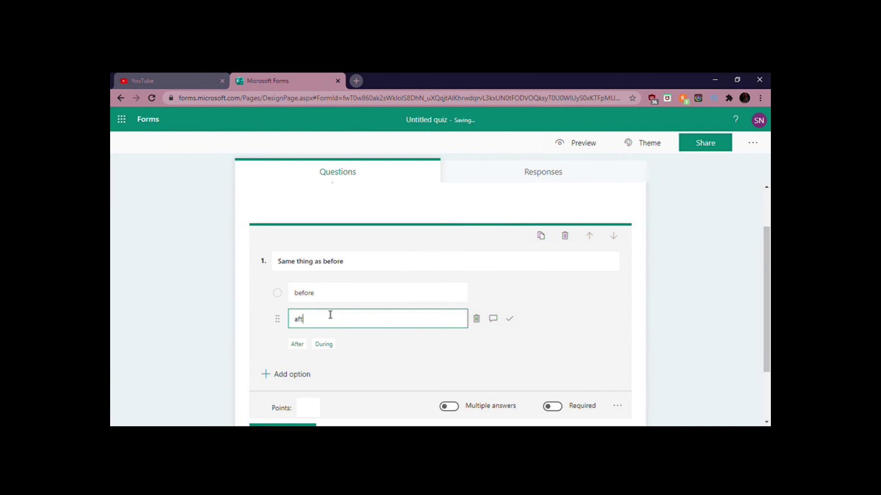
{"action": "type", "text": "er"}
Make the "Same thing as before" question required and bring up the question types for a new question
{"action": "scroll", "coordinate": [342, 412], "scroll_direction": "down", "scroll_amount": 3}
{"action": "left_click", "coordinate": [351, 413]}
{"action": "left_click", "coordinate": [556, 333]}
{"action": "left_click", "coordinate": [284, 362]}
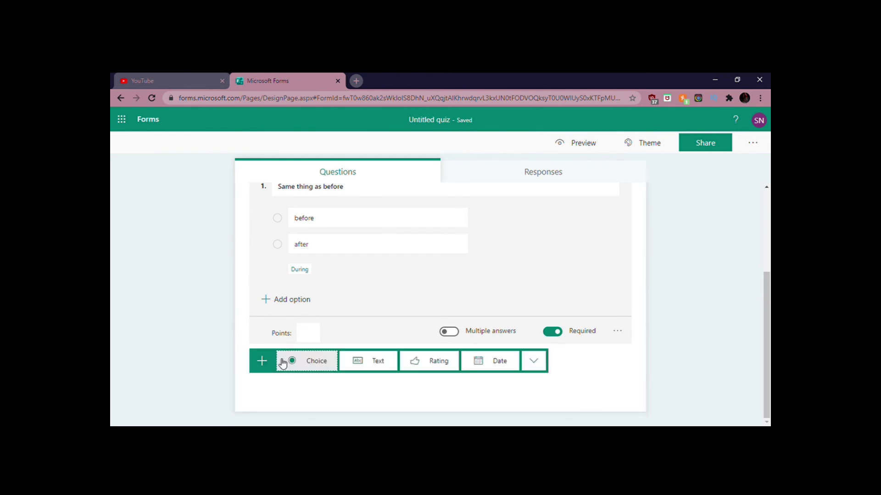
Preview the quiz, submit the answer "before", view the submitted results, and return to editing the quiz
{"action": "left_click", "coordinate": [557, 144]}
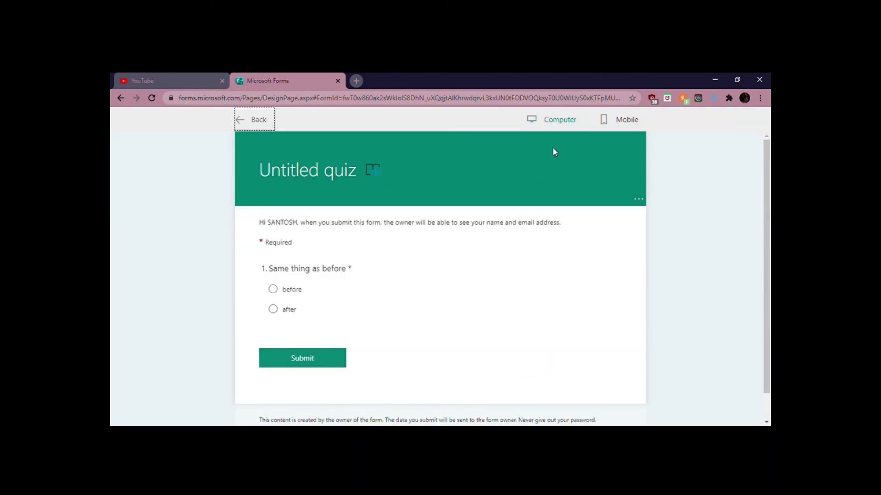
{"action": "left_click", "coordinate": [291, 289]}
{"action": "left_click", "coordinate": [293, 357]}
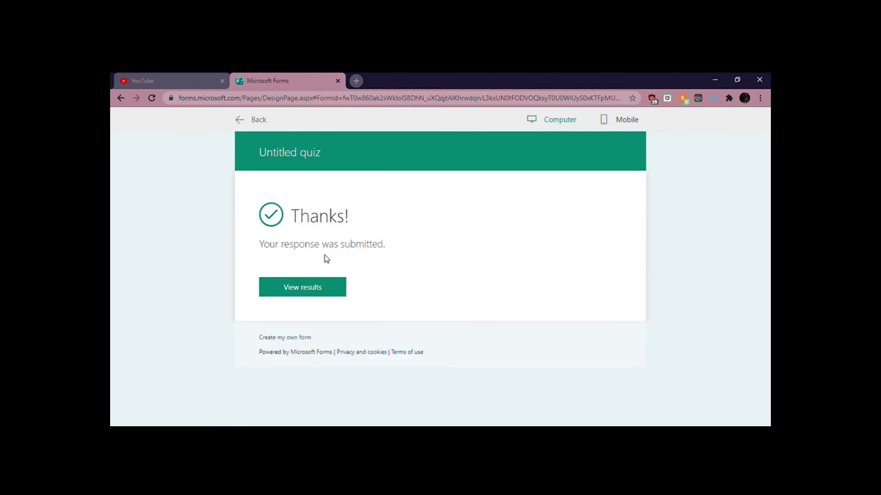
{"action": "left_click", "coordinate": [284, 291]}
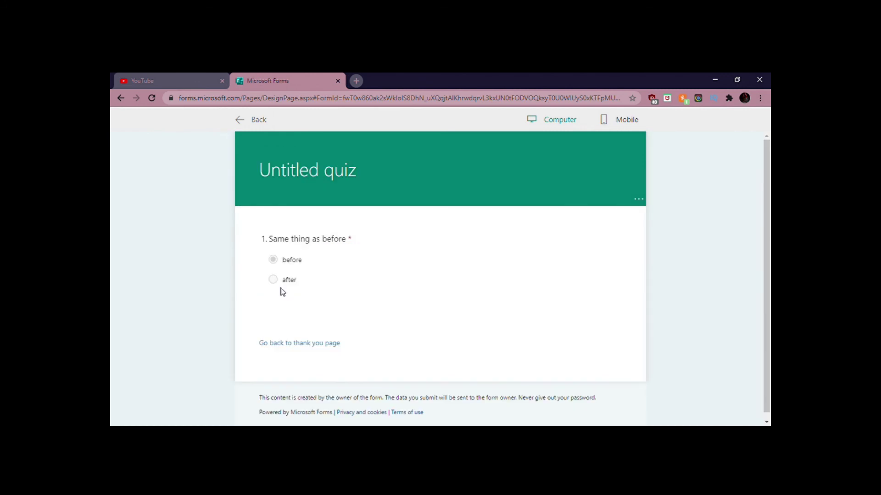
{"action": "left_click", "coordinate": [302, 345]}
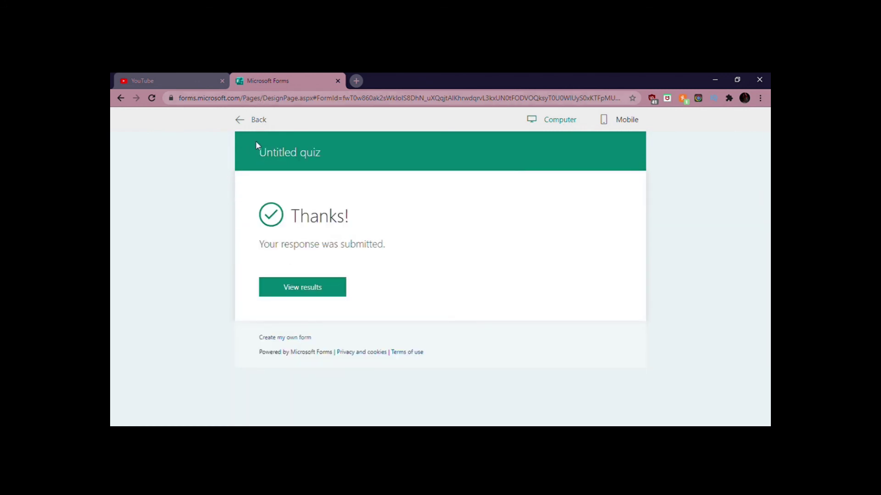
{"action": "left_click", "coordinate": [259, 119]}
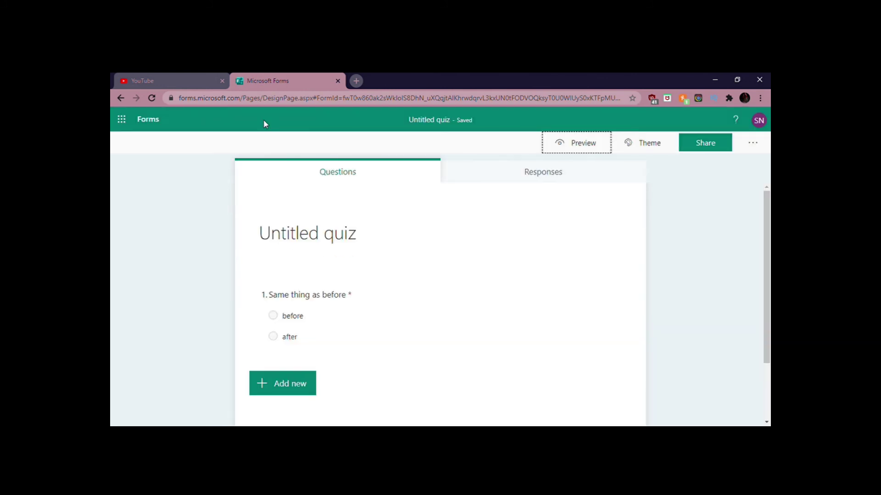
Mark the option "before" as the correct answer to the quiz question and clear the mark again
{"action": "left_click", "coordinate": [391, 271]}
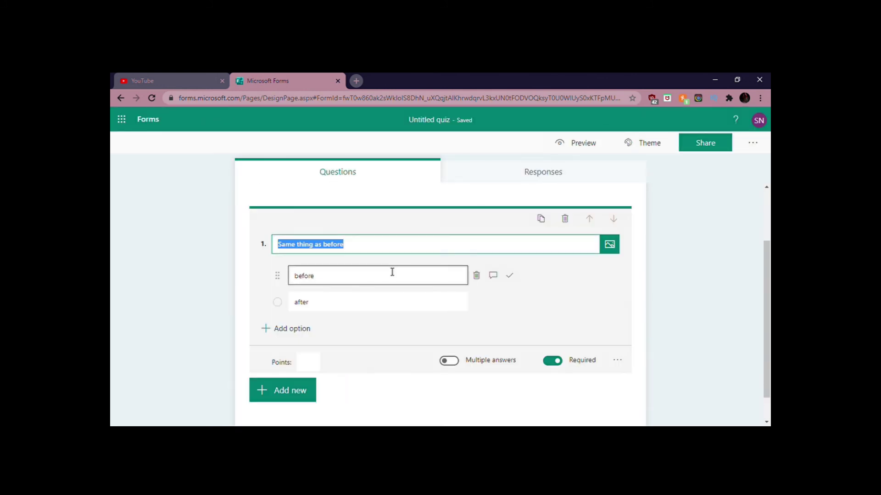
{"action": "left_click", "coordinate": [513, 277]}
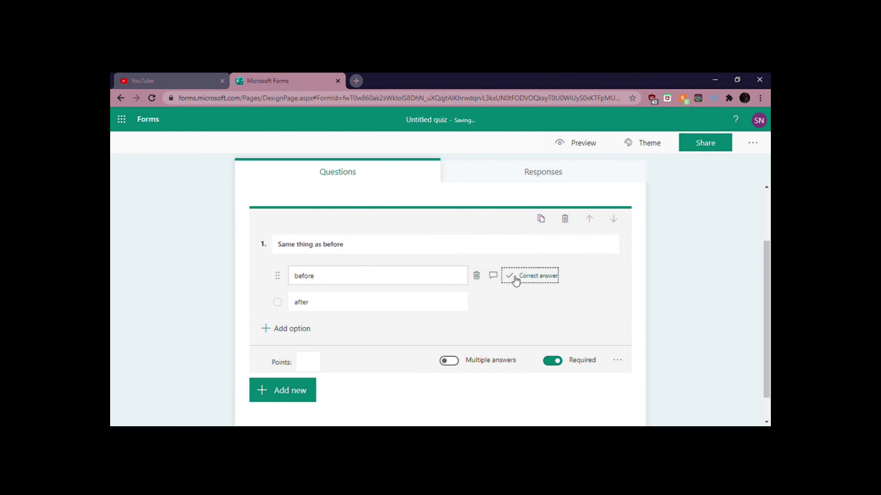
{"action": "left_click", "coordinate": [534, 281]}
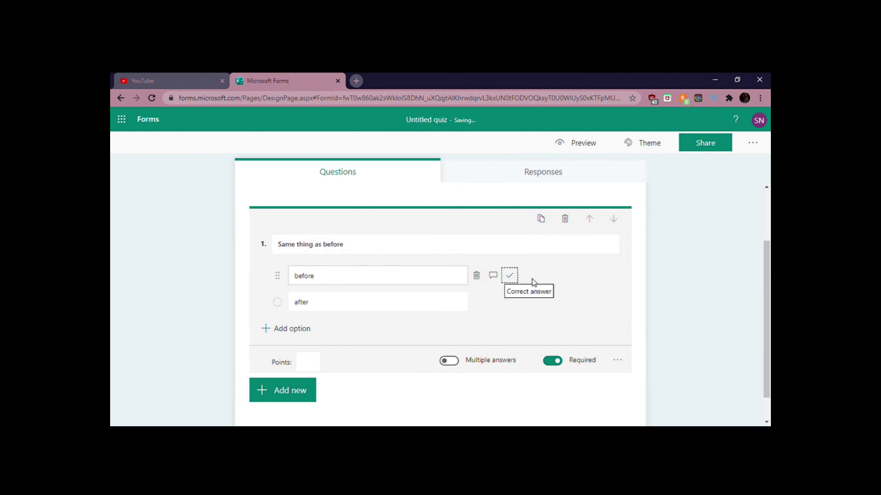
Mark "before" as the correct answer, try submitting that answer in the quiz preview, and return to editing
{"action": "left_click", "coordinate": [509, 276]}
{"action": "left_click", "coordinate": [422, 400]}
{"action": "left_click", "coordinate": [567, 153]}
{"action": "left_click", "coordinate": [284, 293]}
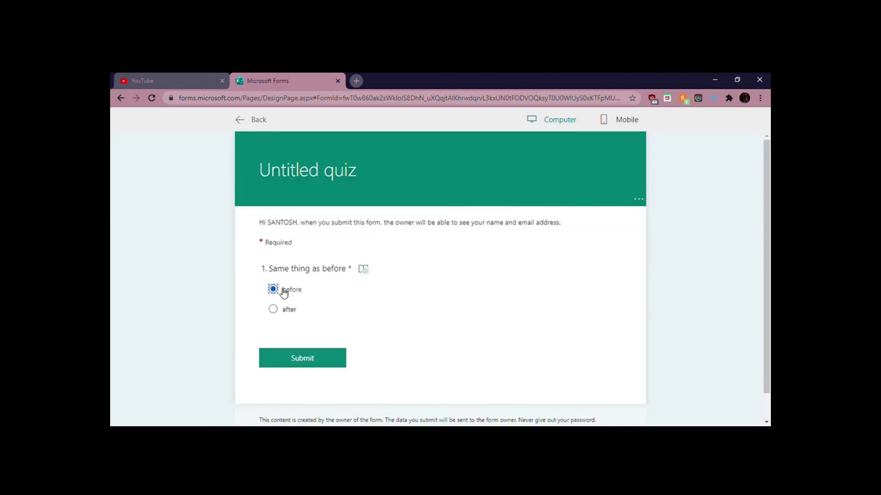
{"action": "left_click", "coordinate": [282, 352]}
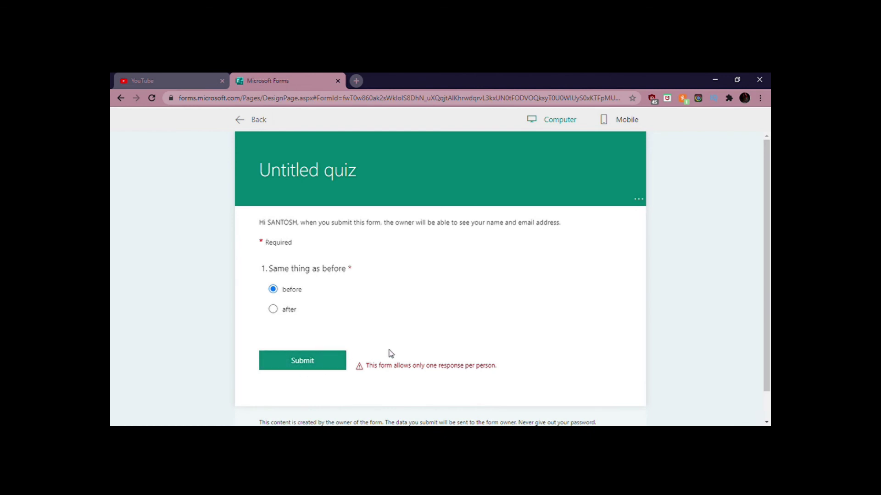
{"action": "left_click", "coordinate": [265, 119]}
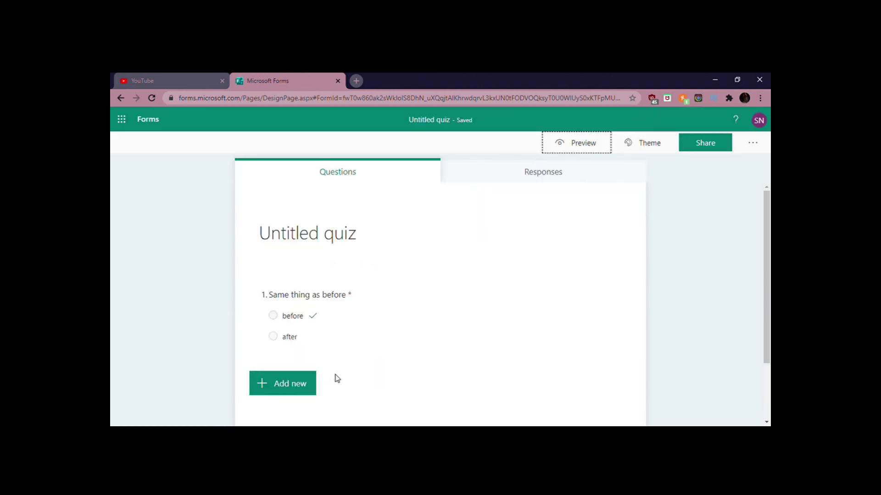
Look over the quiz's response summary and its additional response options, and return to the quiz questions
{"action": "left_click", "coordinate": [380, 287]}
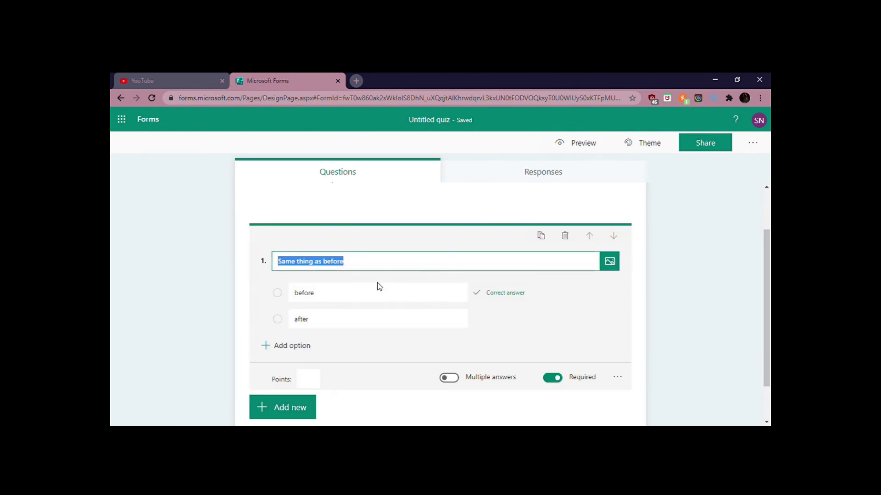
{"action": "left_click", "coordinate": [537, 178]}
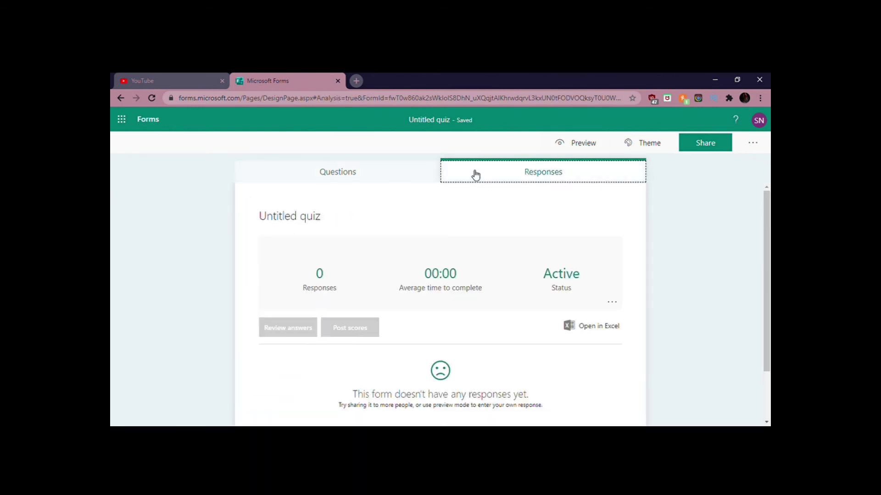
{"action": "scroll", "coordinate": [530, 334], "scroll_direction": "down", "scroll_amount": 1}
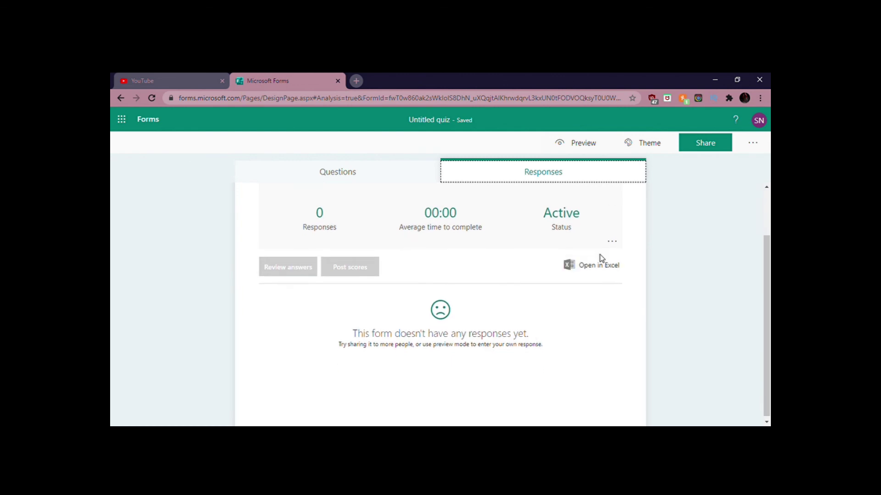
{"action": "left_click", "coordinate": [611, 241]}
{"action": "left_click_drag", "start_coordinate": [556, 303], "coordinate": [383, 189]}
{"action": "left_click", "coordinate": [473, 373]}
{"action": "scroll", "coordinate": [474, 372], "scroll_direction": "up", "scroll_amount": 1}
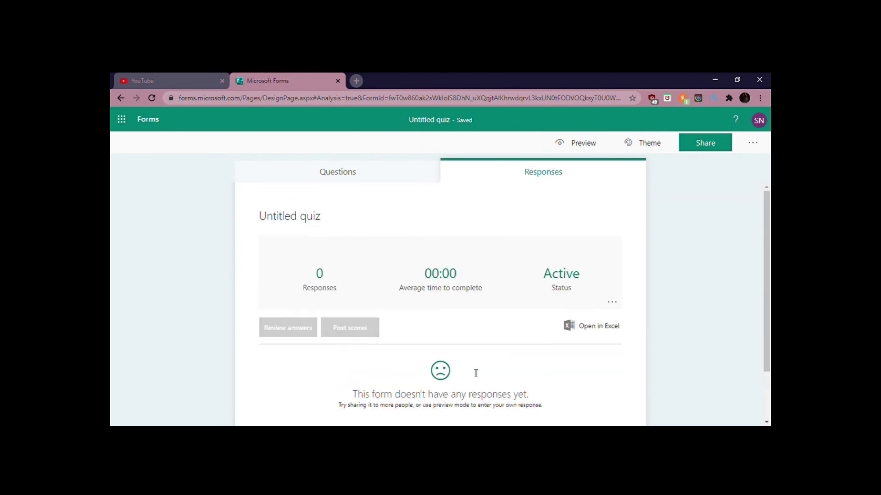
{"action": "left_click", "coordinate": [374, 183]}
{"action": "scroll", "coordinate": [454, 376], "scroll_direction": "down", "scroll_amount": 2}
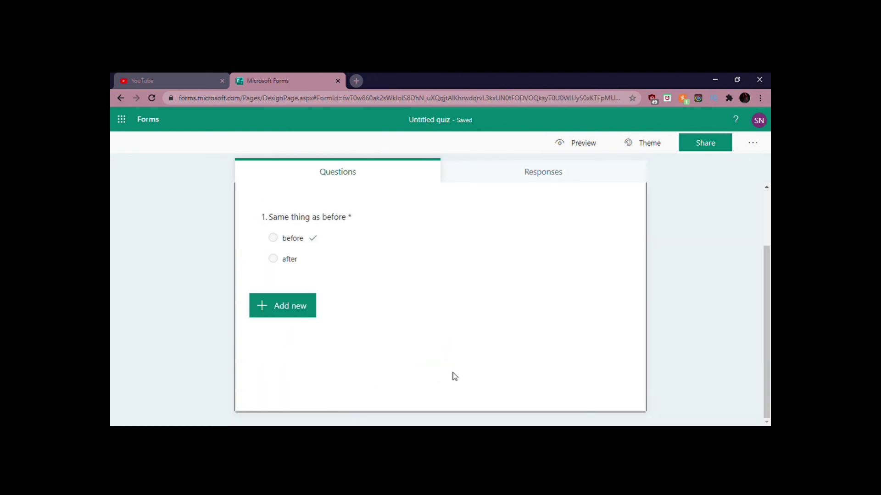
{"action": "scroll", "coordinate": [454, 376], "scroll_direction": "up", "scroll_amount": 2}
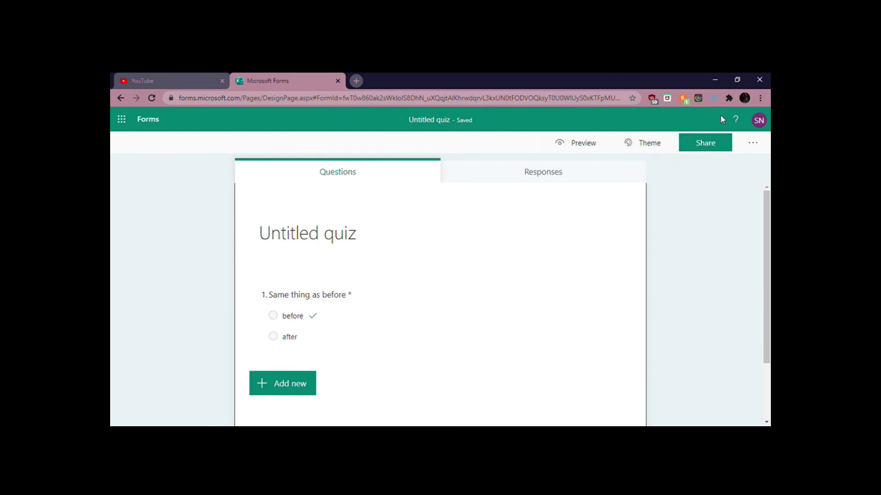
Copy the quiz's sharing link for respondents within the organization and open it in a new browser tab
{"action": "left_click", "coordinate": [711, 149]}
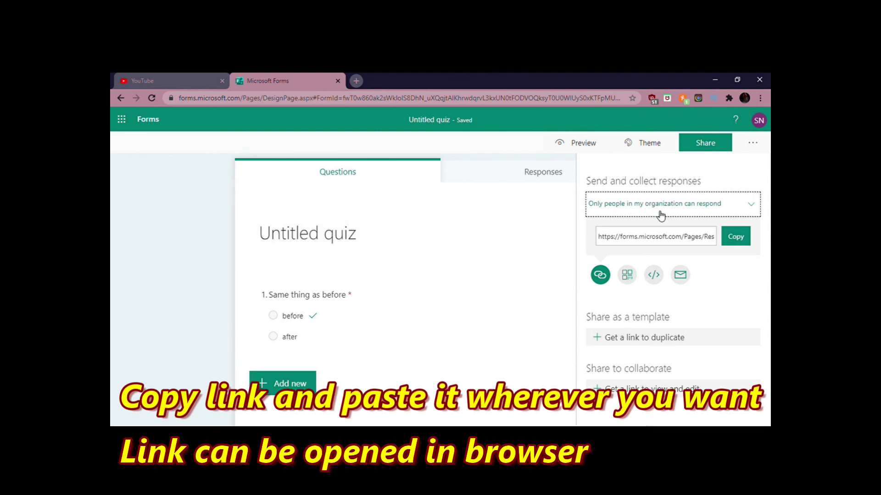
{"action": "left_click", "coordinate": [650, 239]}
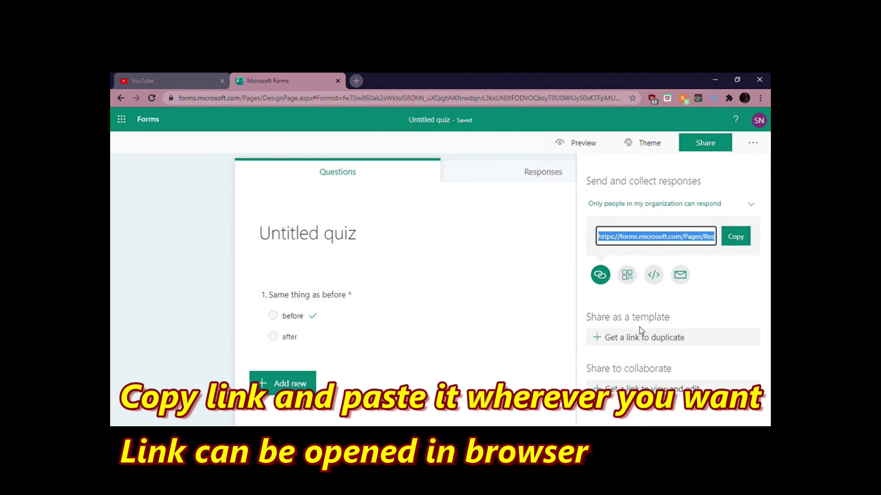
{"action": "left_click", "coordinate": [539, 279]}
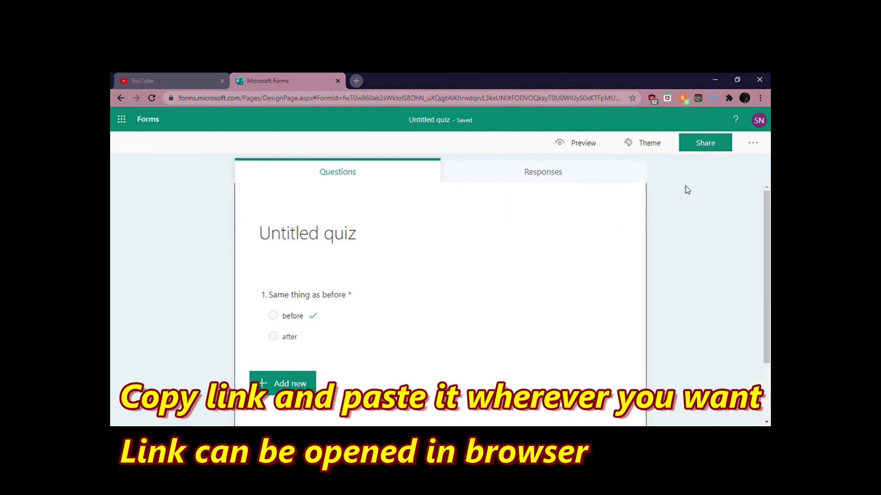
{"action": "left_click", "coordinate": [356, 81]}
{"action": "type", "text": "https://forms.microsoft.com/Pages/ResponsePage.aspx?id=fwT0w860ak2sWkloIS8DhN_uXQqjtAlKhrwdqrvL3kxUN0tFODVOQksyT0U0WlUyS0xKTFpMUkxCQy4u"}
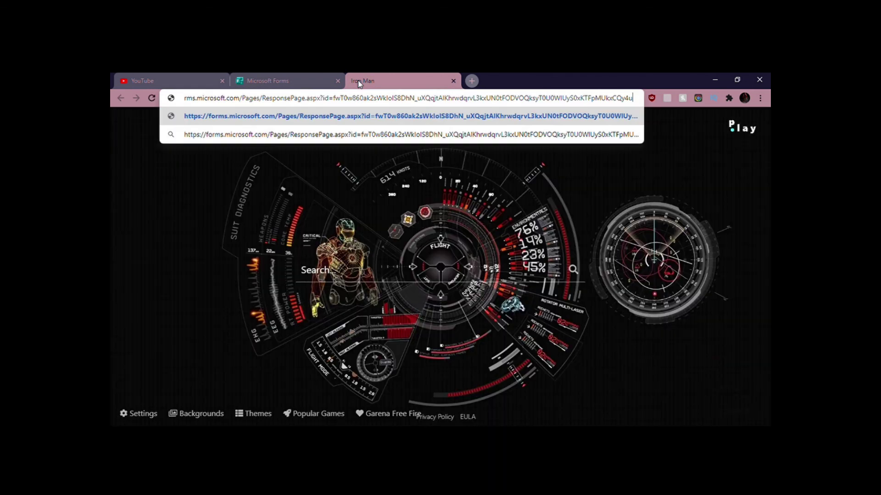
{"action": "key", "text": "Return"}
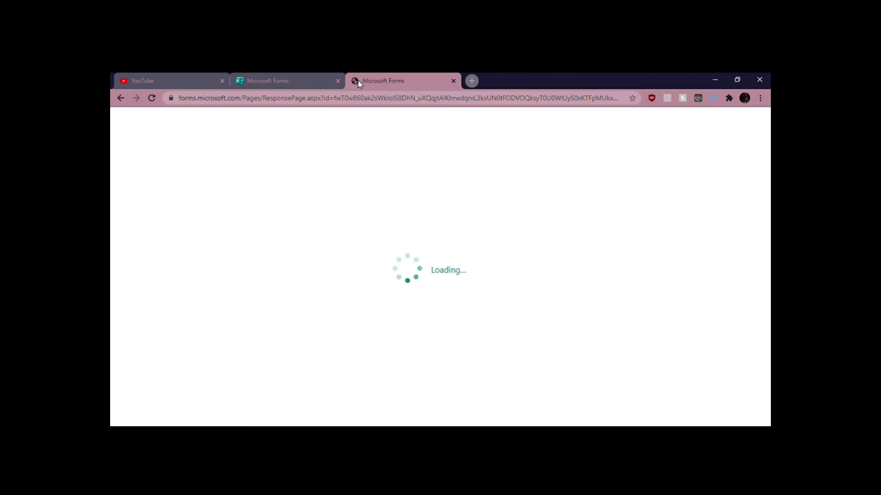